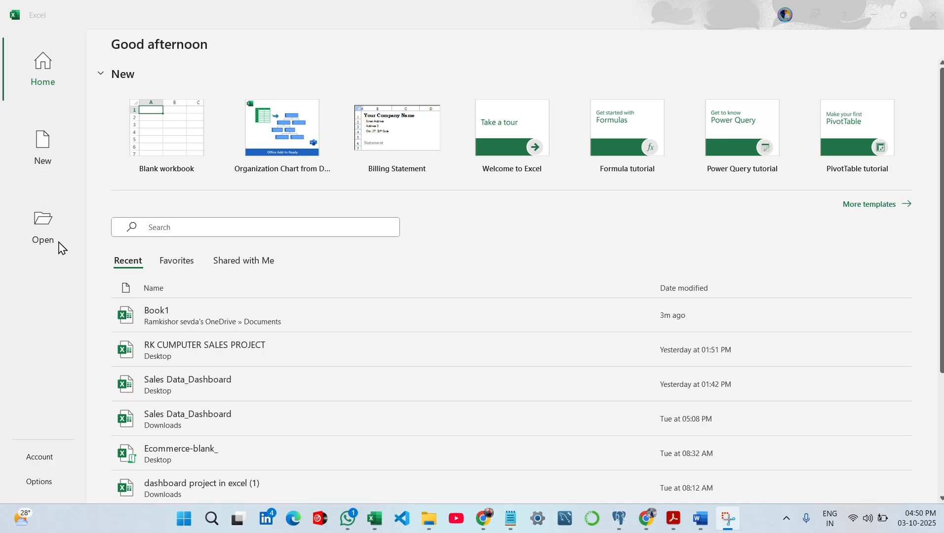
# - Create a new blank workbook
pyautogui.click(183, 144)
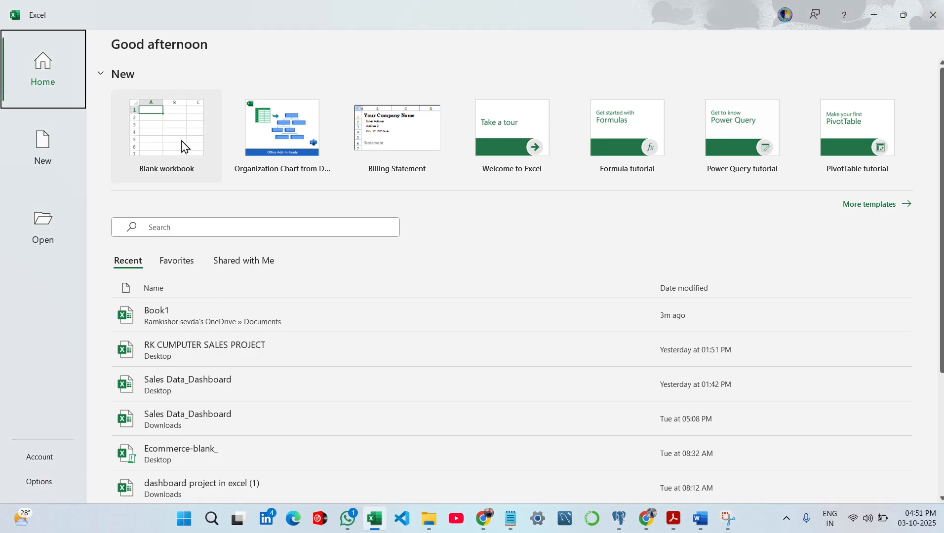
pyautogui.click(177, 131)
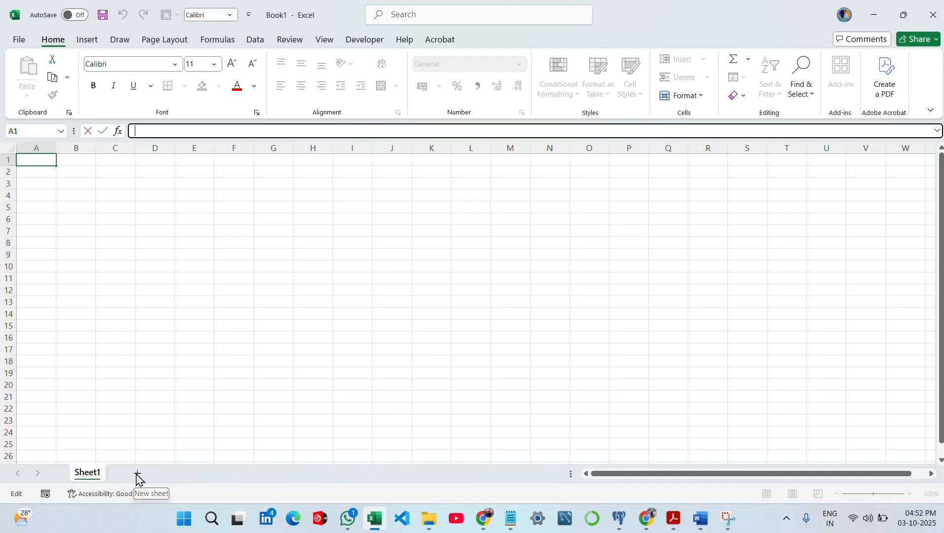
# - Add three worksheets after Sheet1 and return to Sheet1
pyautogui.scroll(-3, 153, 409)
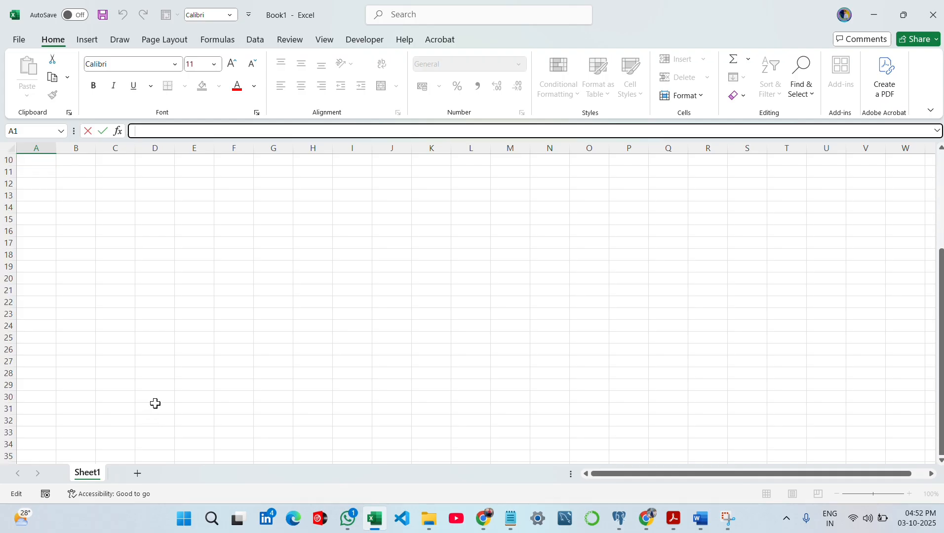
pyautogui.scroll(2, 154, 403)
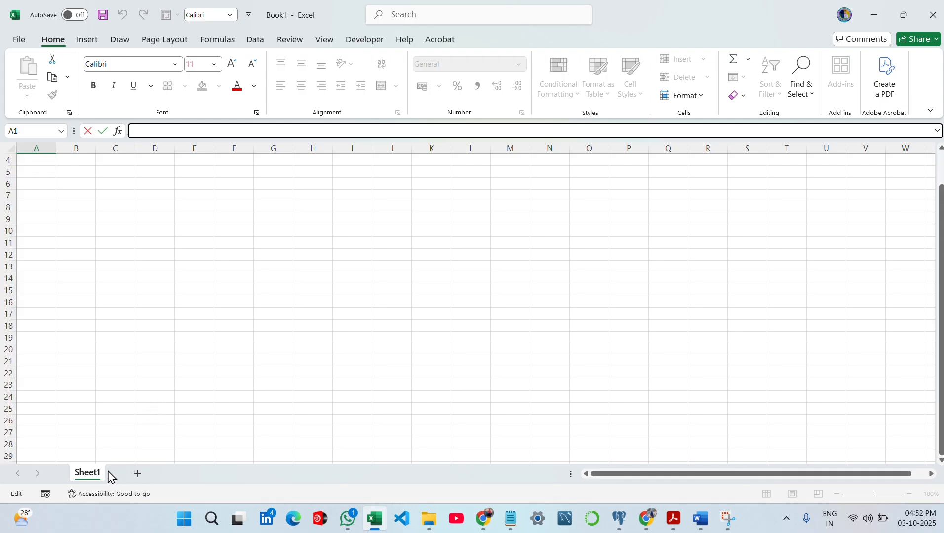
pyautogui.click(91, 472)
pyautogui.click(140, 479)
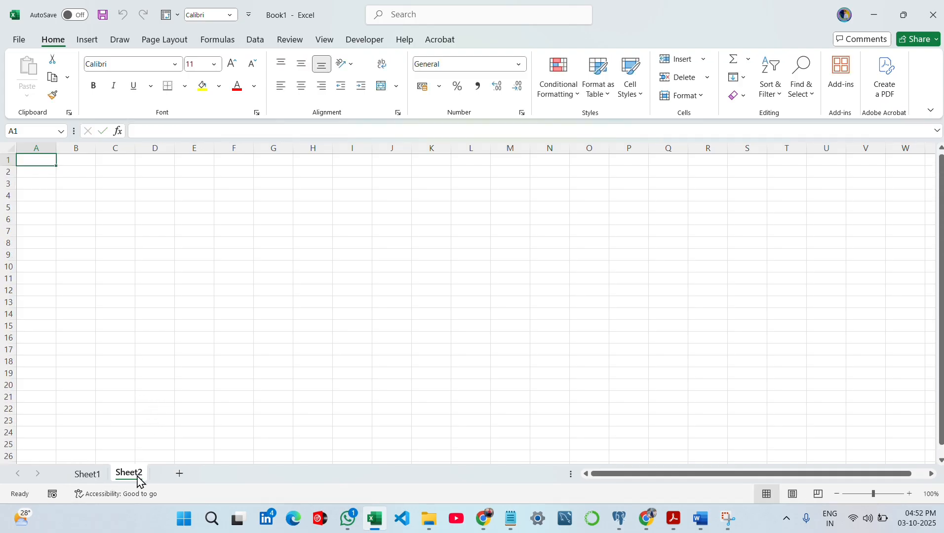
pyautogui.click(180, 476)
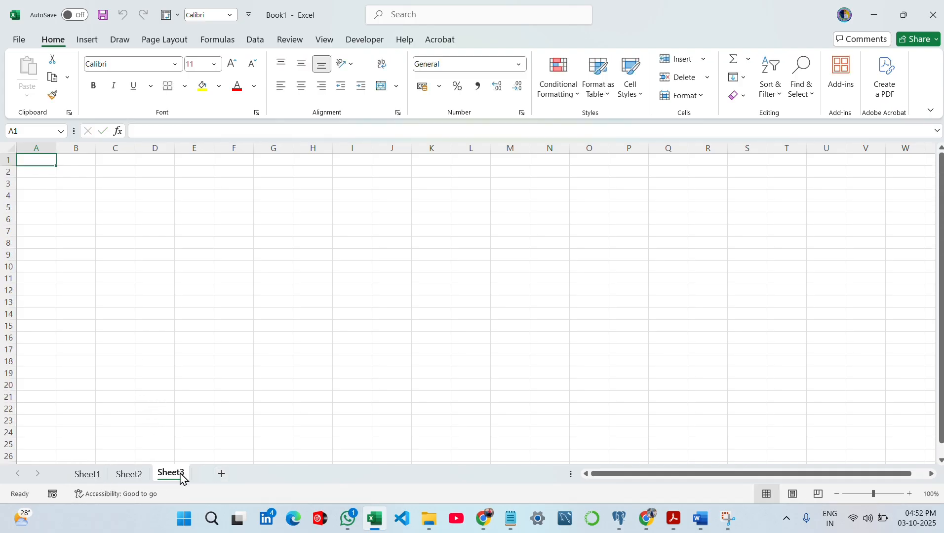
pyautogui.click(223, 474)
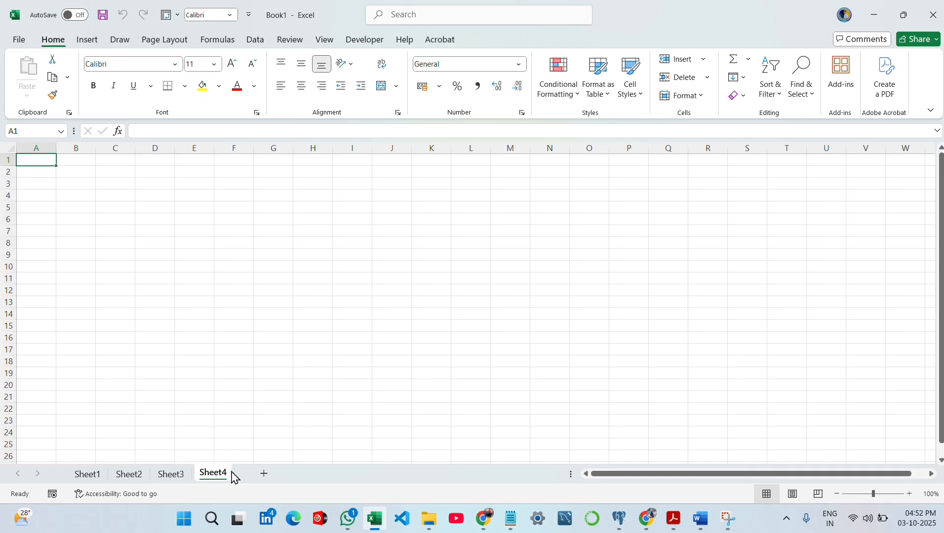
pyautogui.click(97, 475)
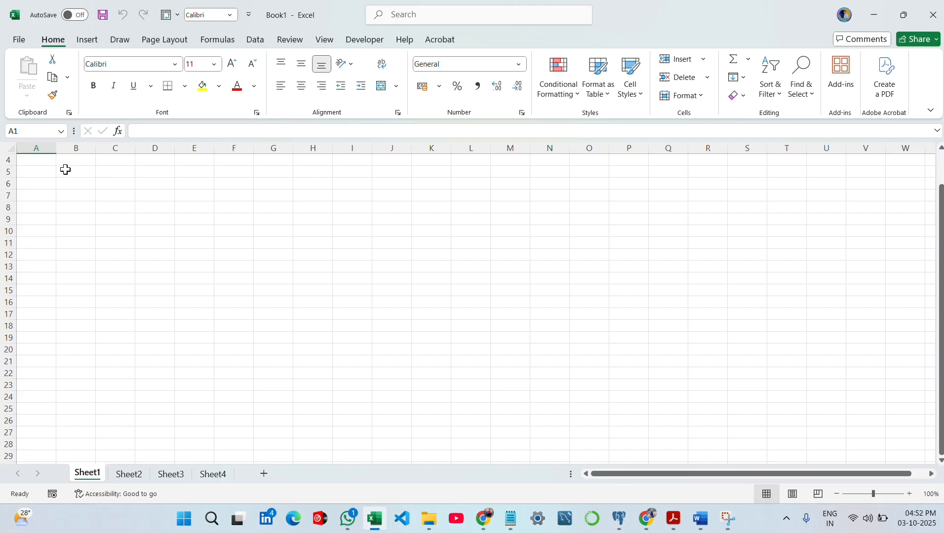
# - Reduce the height of all rows in Sheet1 at once and select cell B2
pyautogui.click(9, 147)
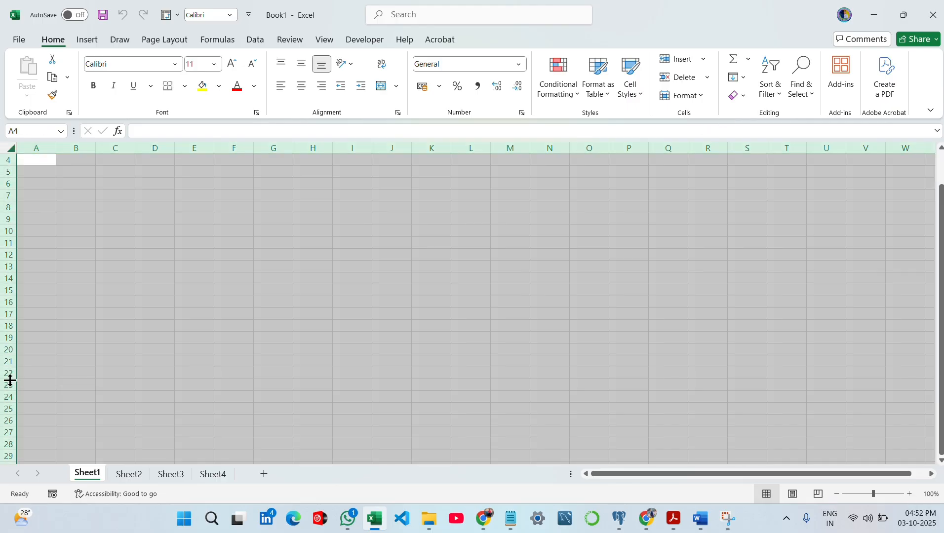
pyautogui.moveTo(10, 381); pyautogui.dragTo(10, 376)
pyautogui.moveTo(36, 259)
pyautogui.mouseDown()
pyautogui.moveTo(31, 242)
pyautogui.moveTo(35, 252)
pyautogui.mouseUp()
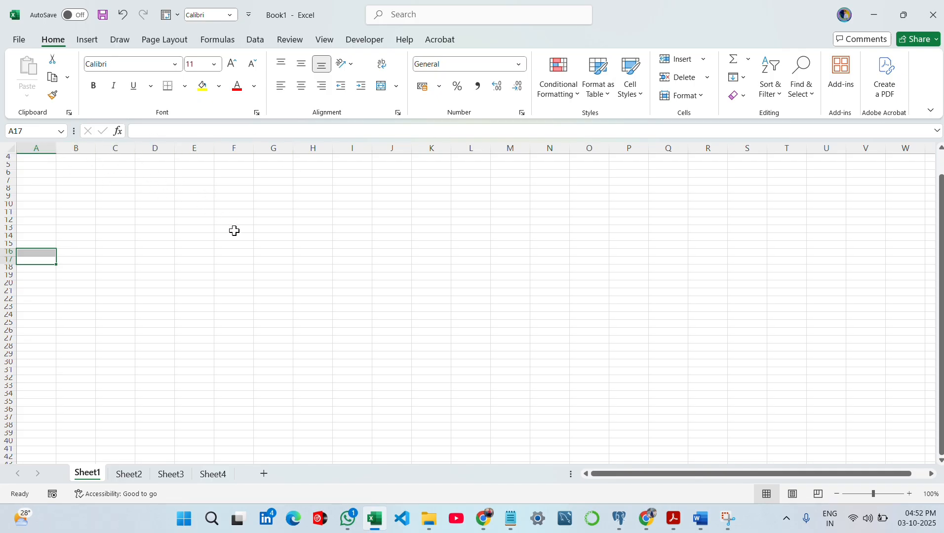
pyautogui.keyDown('ctrl'); pyautogui.scroll(5, 284, 254); pyautogui.keyUp('ctrl')
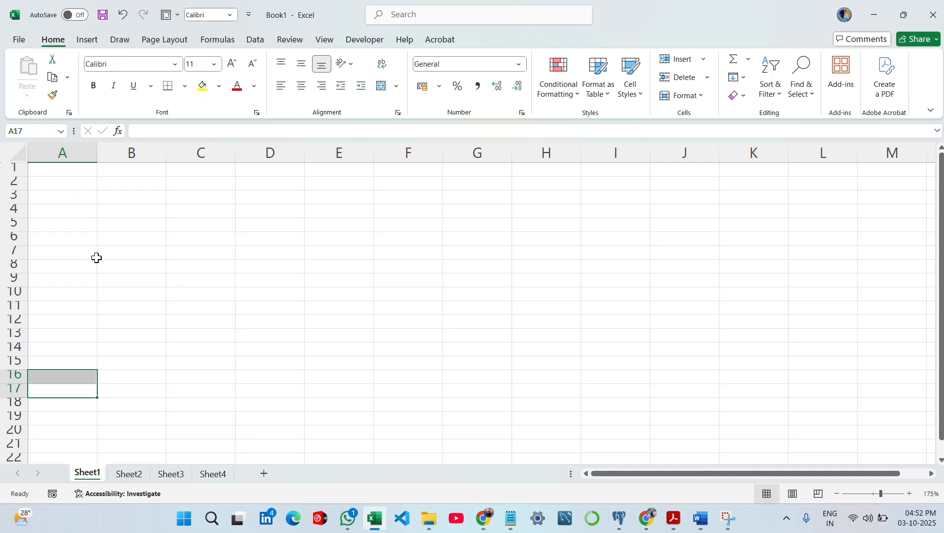
pyautogui.click(111, 187)
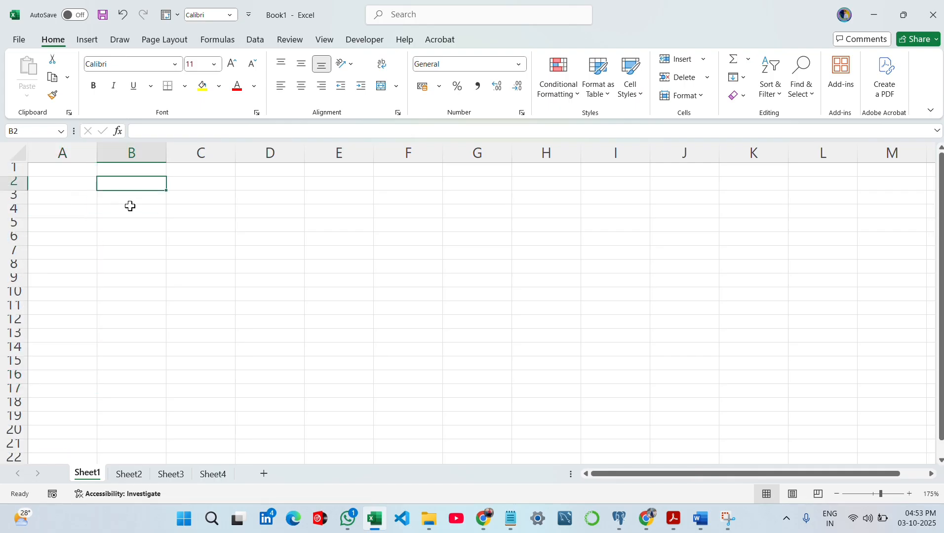
pyautogui.scroll(-5, 127, 216)
pyautogui.scroll(10, 126, 216)
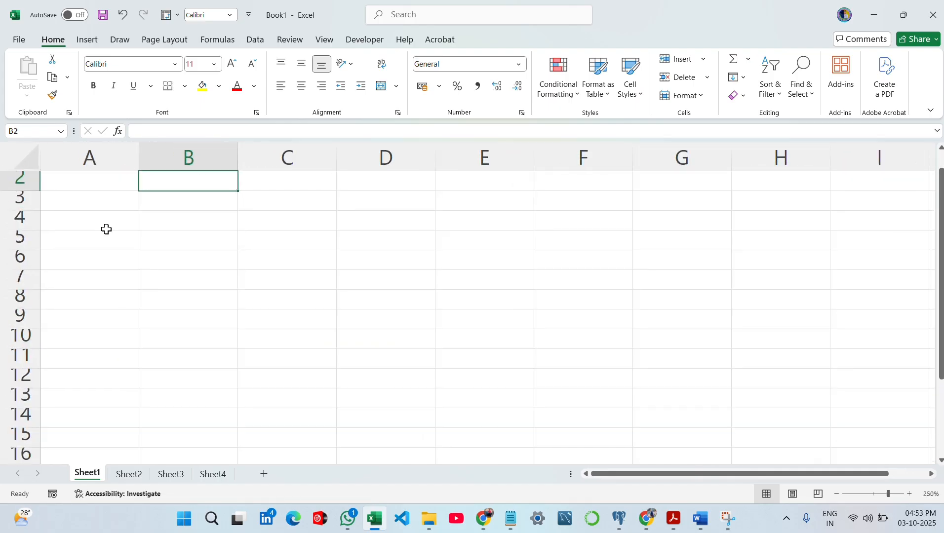
pyautogui.scroll(1, 78, 254)
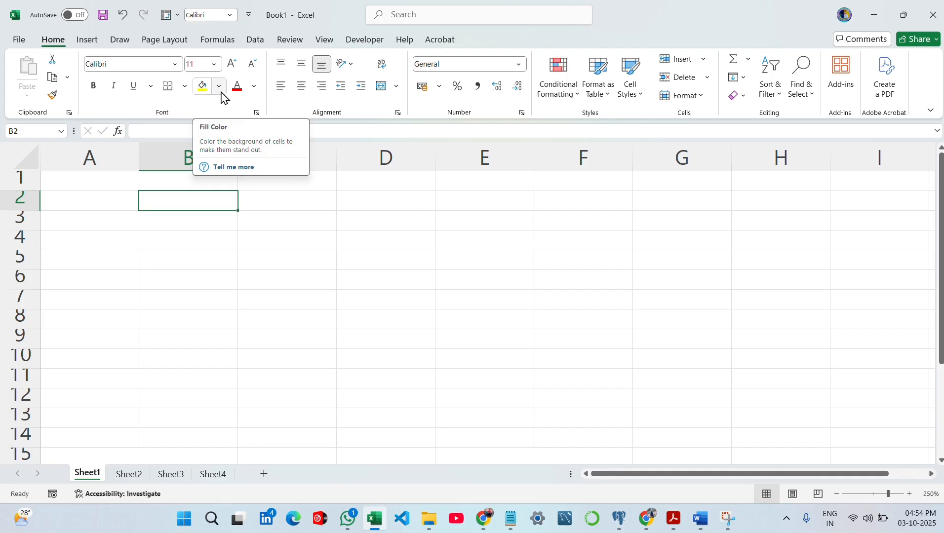
# - Enter the sample text DGHUI in cell B2 and increase the height of row 2
pyautogui.click(90, 39)
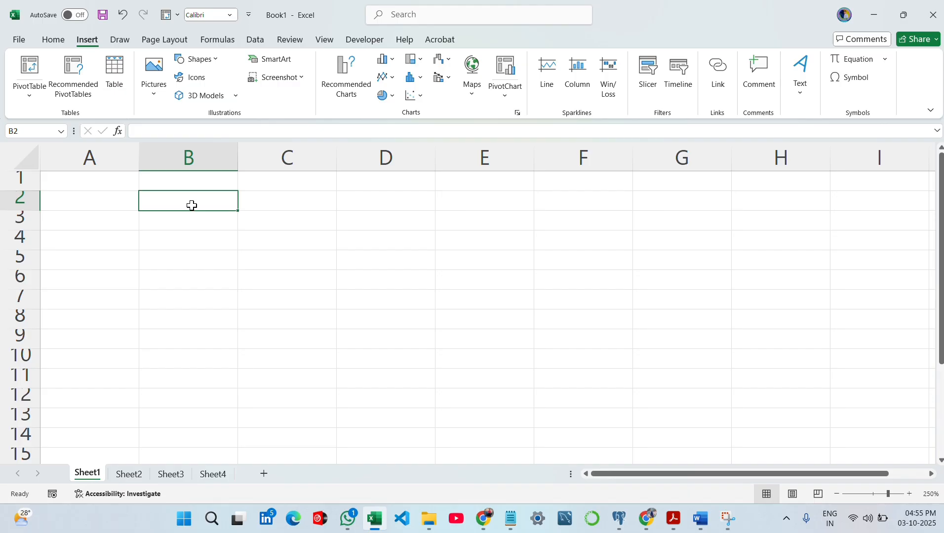
pyautogui.write('DGHUI')
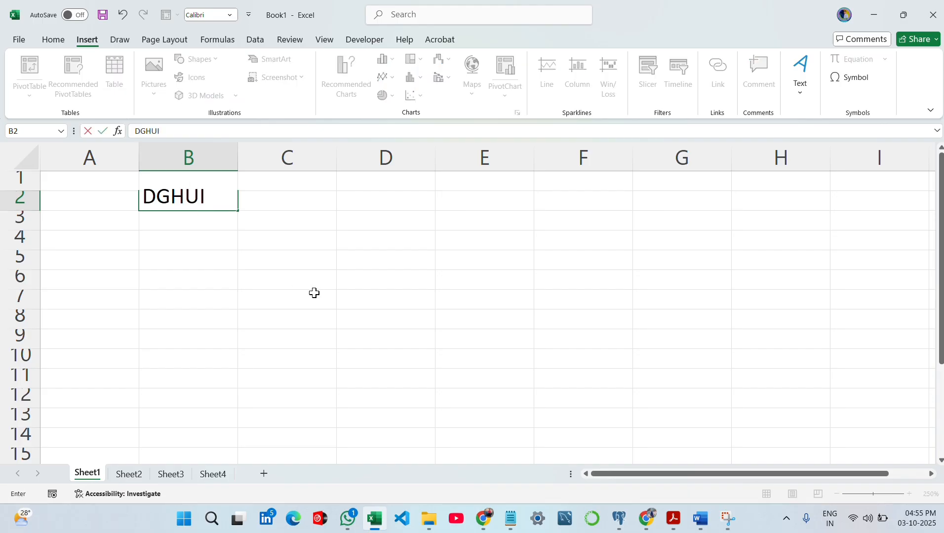
pyautogui.click(360, 286)
pyautogui.scroll(-3, 360, 287)
pyautogui.scroll(2, 359, 284)
pyautogui.scroll(-1, 354, 287)
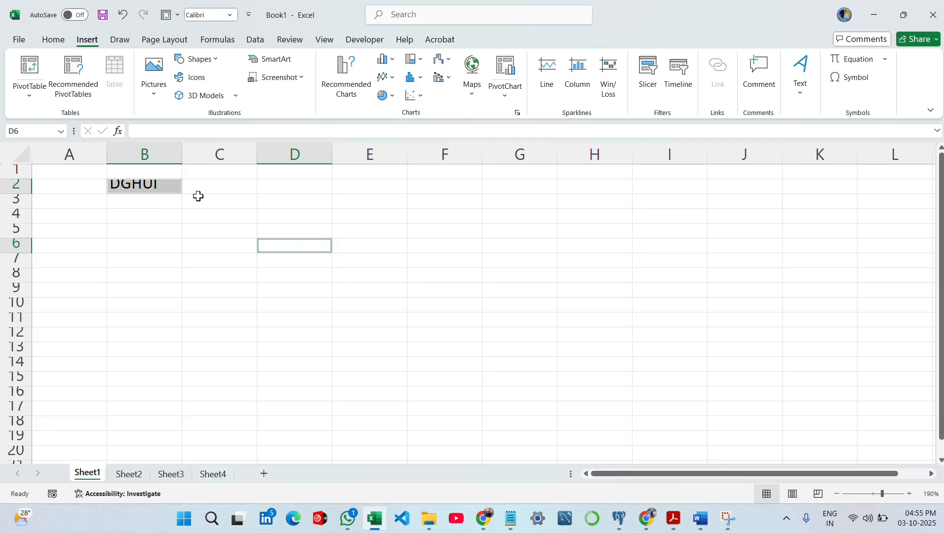
pyautogui.moveTo(21, 178); pyautogui.dragTo(24, 211)
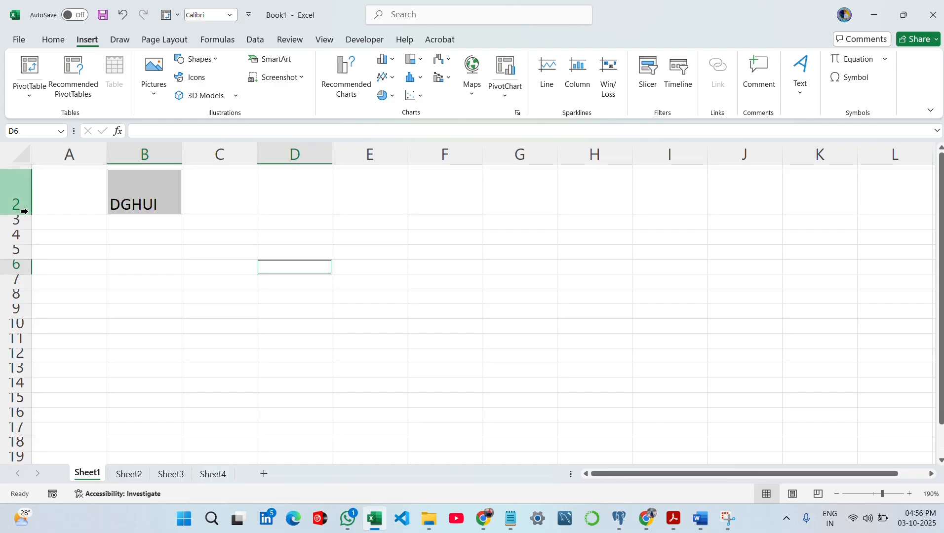
# - Undo the row 2 height change, the B2 text entry and the height reduction of all rows
pyautogui.hotkey('ctrl', 'z')
pyautogui.hotkey('ctrl', 'z')
pyautogui.scroll(5, 35, 217)
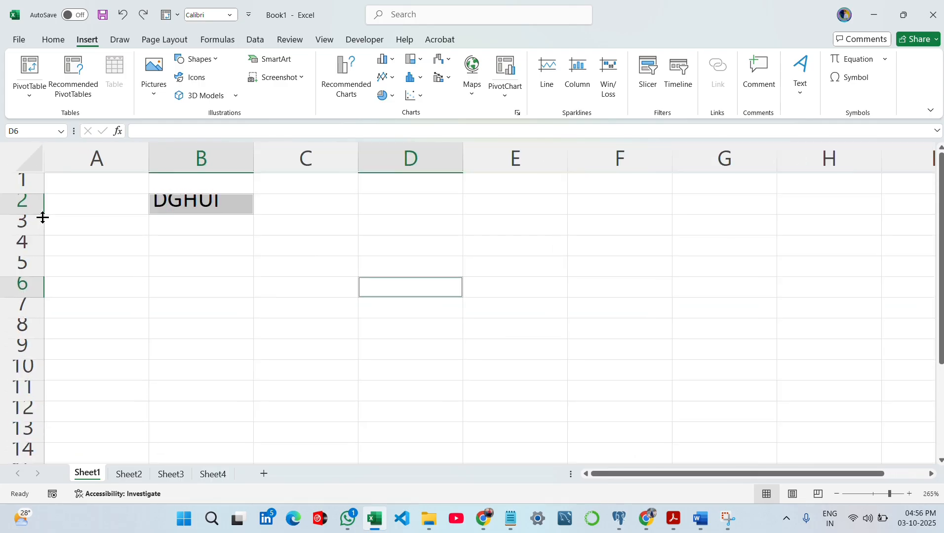
pyautogui.scroll(-5, 42, 218)
pyautogui.hotkey('ctrl', 'z')
pyautogui.scroll(5, 46, 214)
pyautogui.scroll(-5, 48, 214)
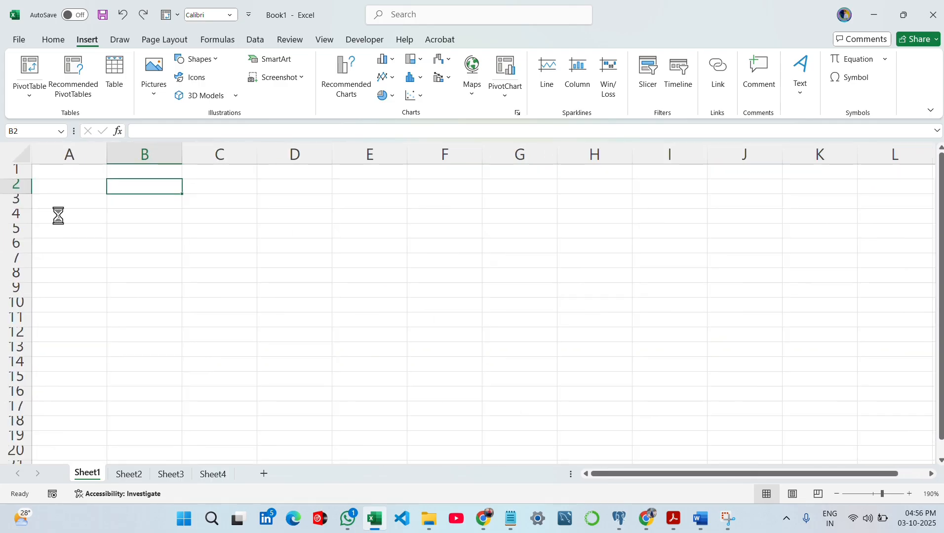
pyautogui.scroll(-5, 59, 216)
pyautogui.scroll(4, 59, 216)
pyautogui.scroll(-5, 59, 216)
pyautogui.hotkey('ctrl', 'z')
pyautogui.hotkey('ctrl', 'z')
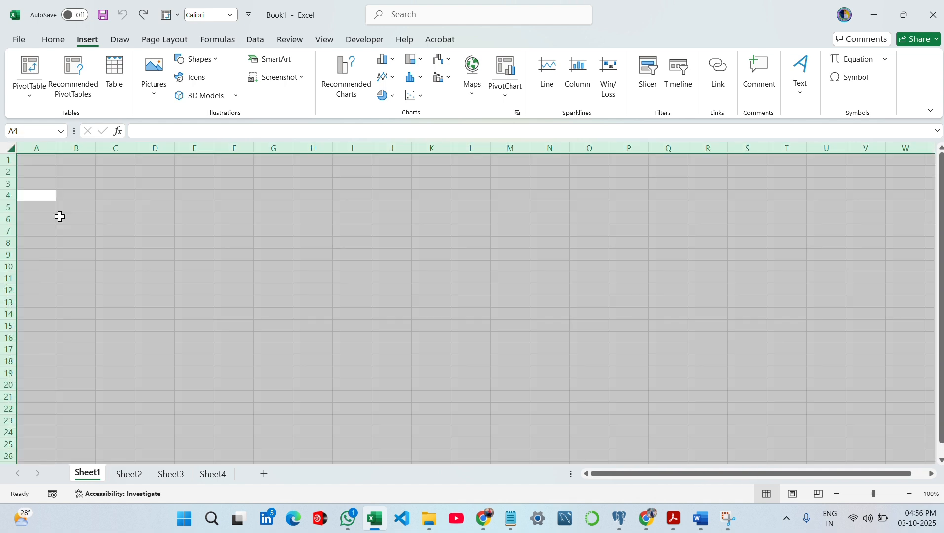
pyautogui.click(79, 217)
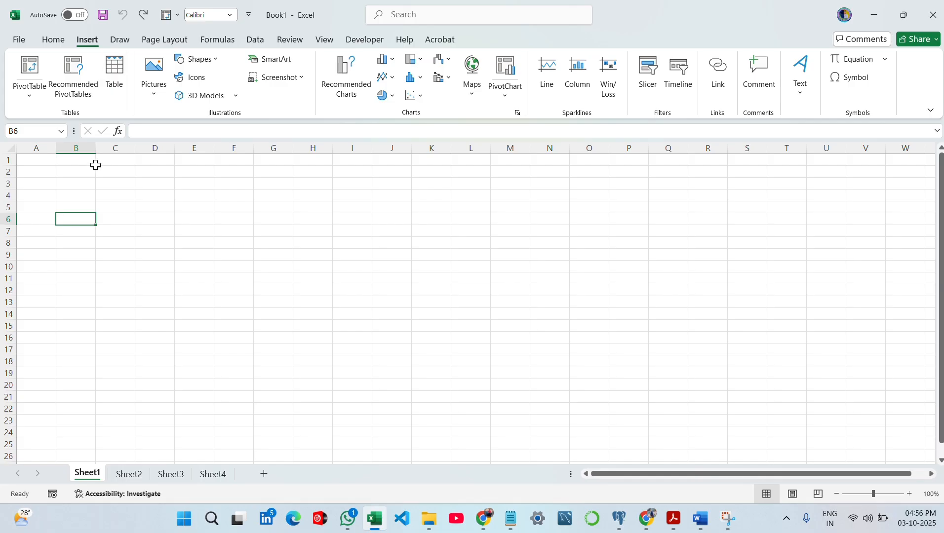
# - Redo the height reduction of all rows and undo it again
pyautogui.hotkey('ctrl', 'a')
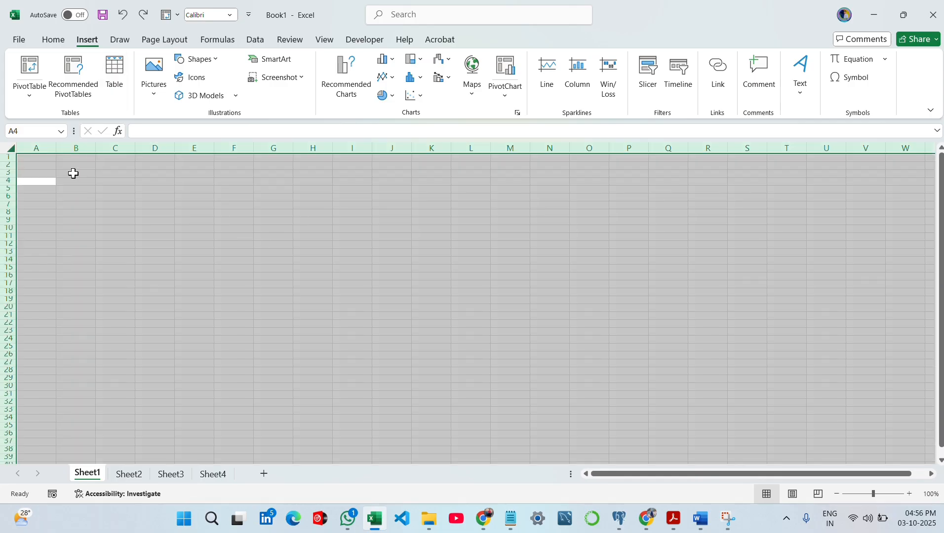
pyautogui.press('Return')
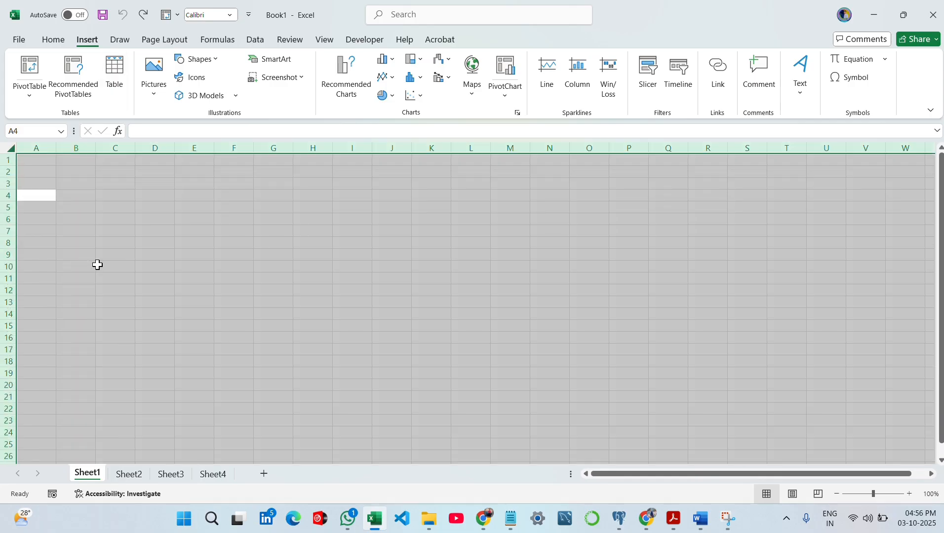
pyautogui.click(78, 184)
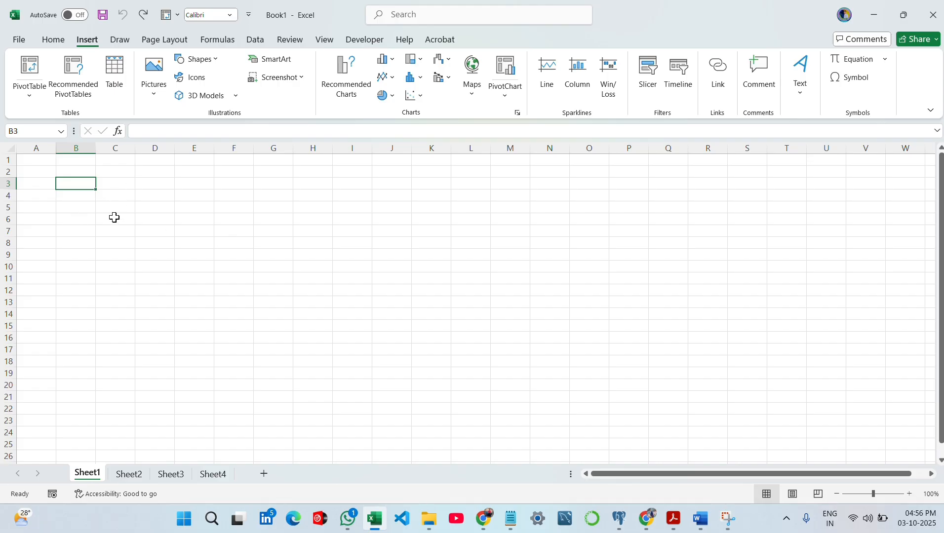
# - Enter the sample text BGMMN,M in cell E5
pyautogui.moveTo(204, 209); pyautogui.dragTo(177, 198)
pyautogui.write('BGMMN,M')
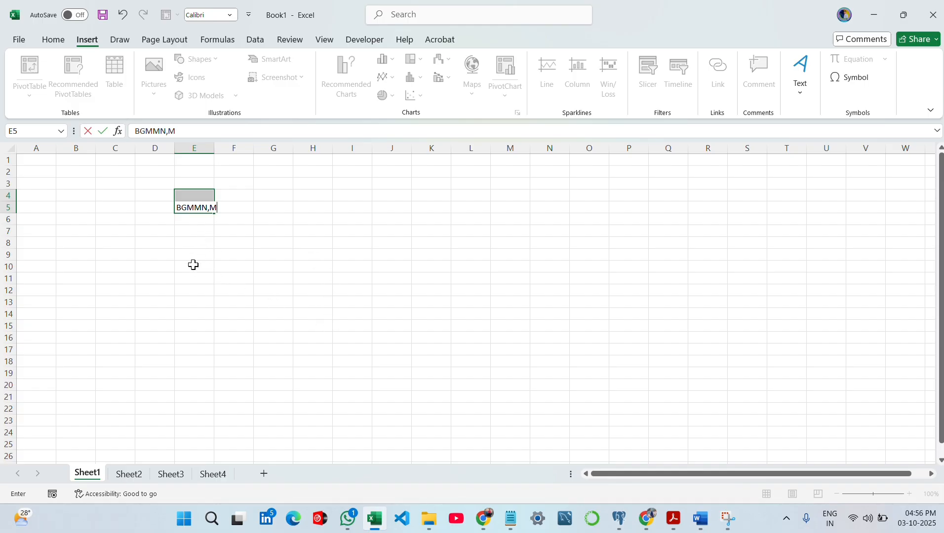
pyautogui.click(199, 207)
pyautogui.moveTo(217, 207); pyautogui.dragTo(168, 213)
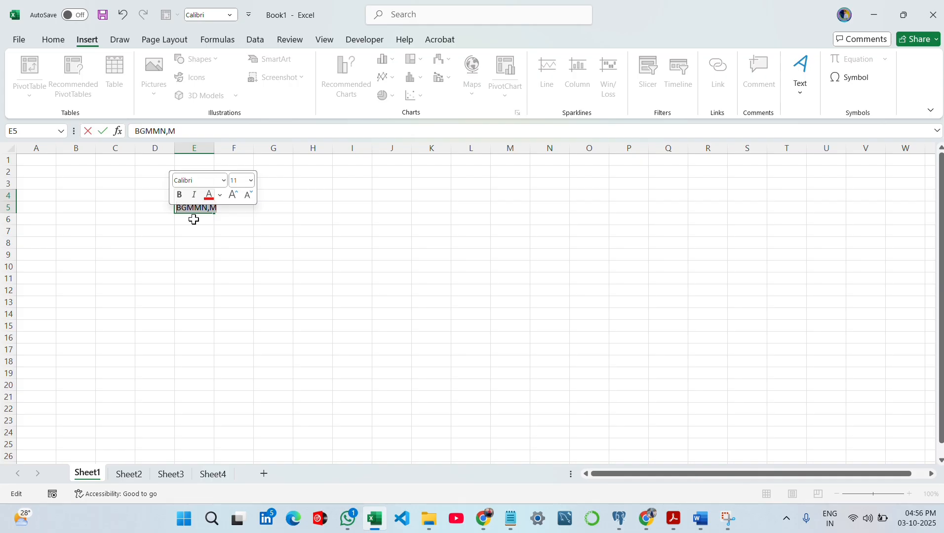
pyautogui.click(218, 228)
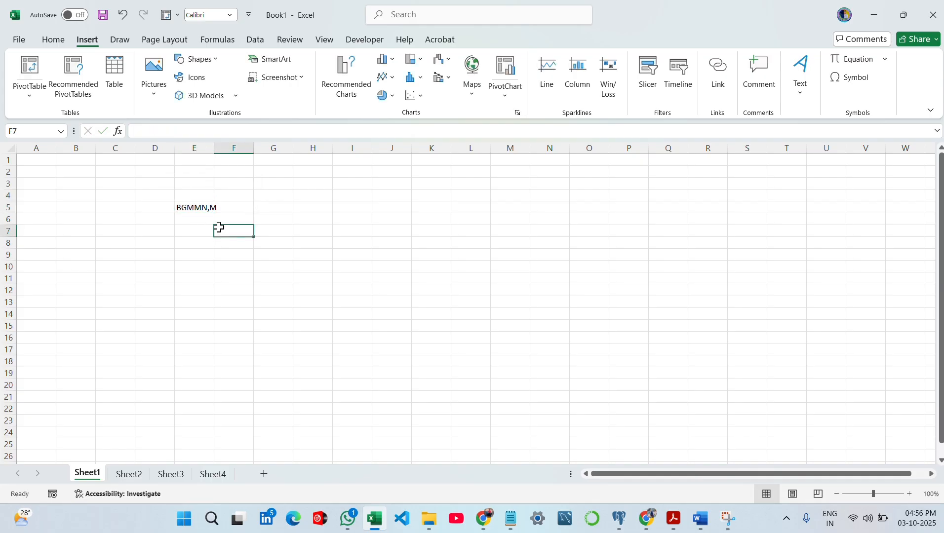
# - Replace the text in cell E5 with WELCOME TO MY YOUTUBE CHANEL
pyautogui.click(192, 207)
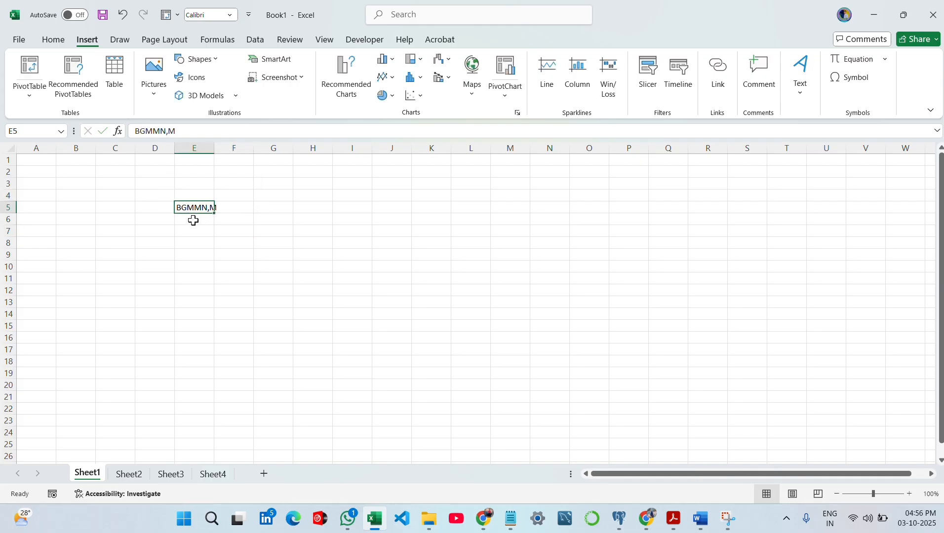
pyautogui.click(200, 218)
pyautogui.moveTo(200, 214); pyautogui.dragTo(200, 210)
pyautogui.click(200, 207)
pyautogui.doubleClick(200, 208)
pyautogui.doubleClick(199, 208)
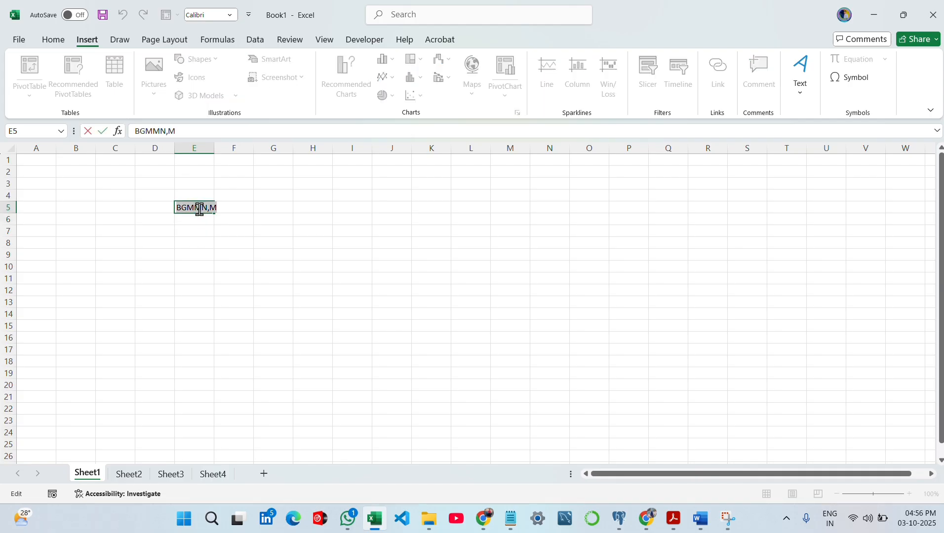
pyautogui.write('WELCO')
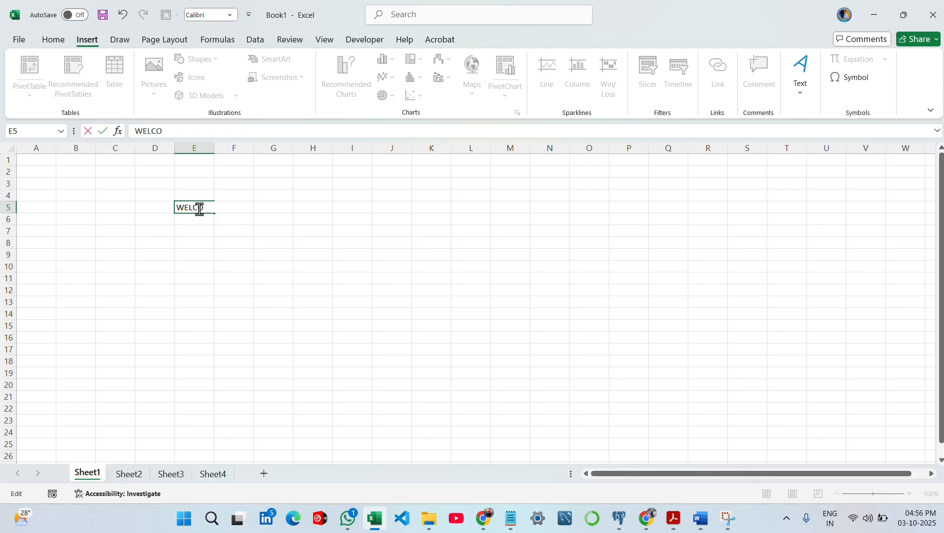
pyautogui.write('ME TO MY YU')
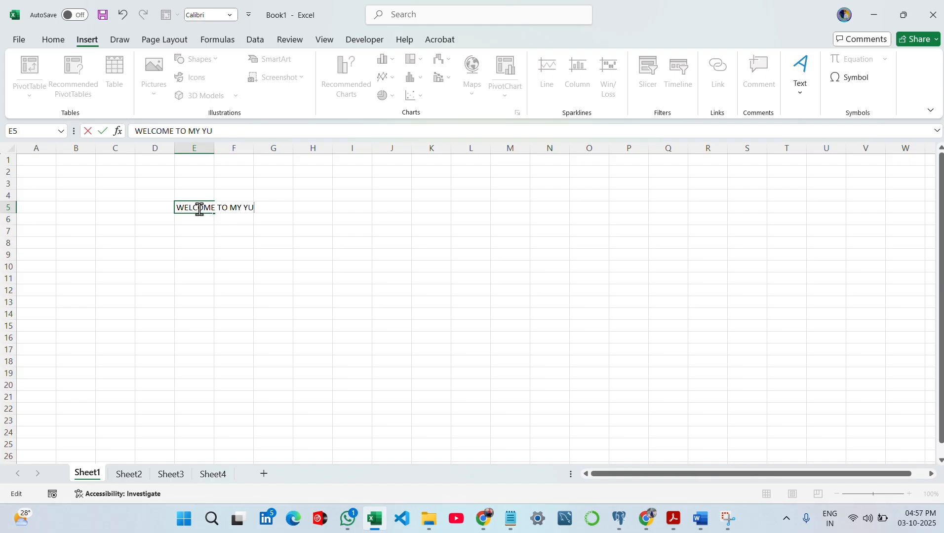
pyautogui.press('BackSpace')
pyautogui.write('OUTUBE CHANE')
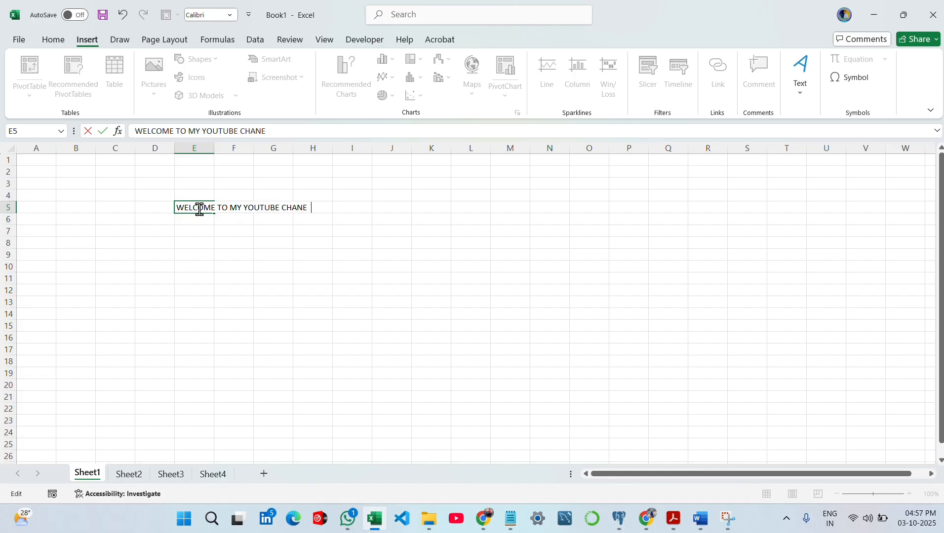
pyautogui.write('L')
pyautogui.press('Return')
# - Change the font of the whole welcome text in cell E5 to Britannic Bold
pyautogui.click(190, 206)
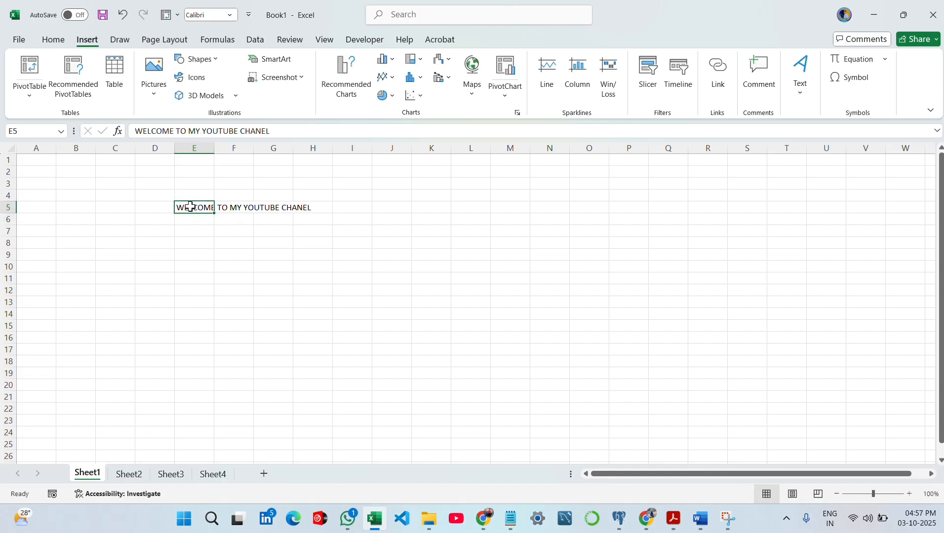
pyautogui.doubleClick(191, 207)
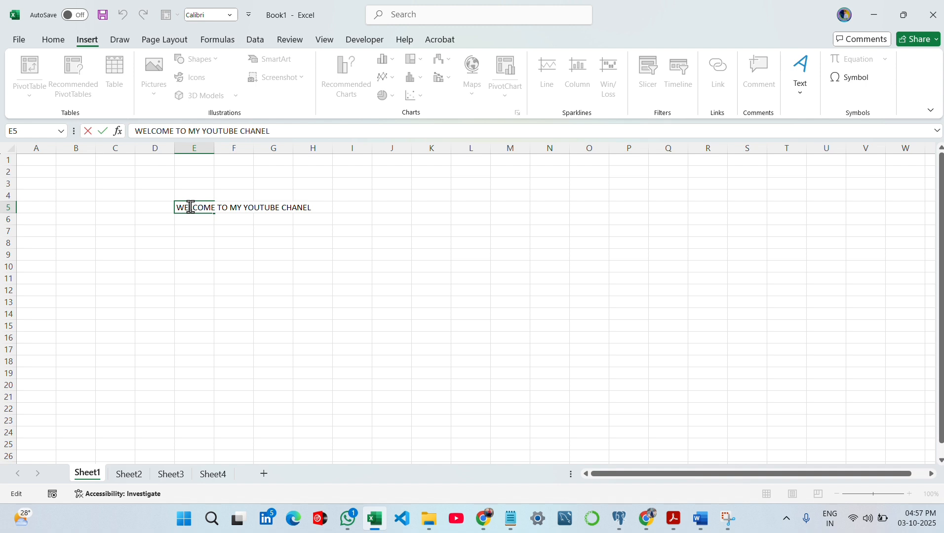
pyautogui.hotkey('ctrl', 'a')
pyautogui.click(53, 40)
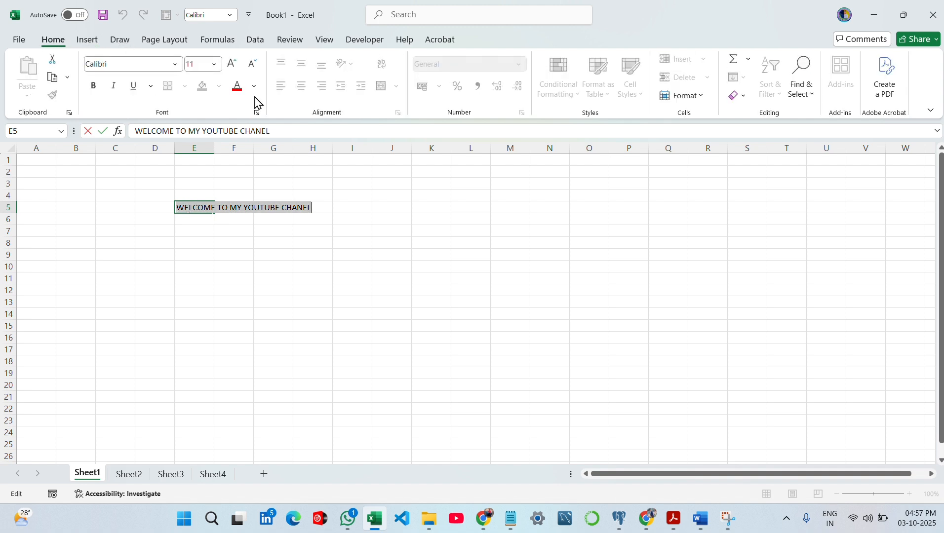
pyautogui.click(176, 65)
pyautogui.scroll(-3, 146, 208)
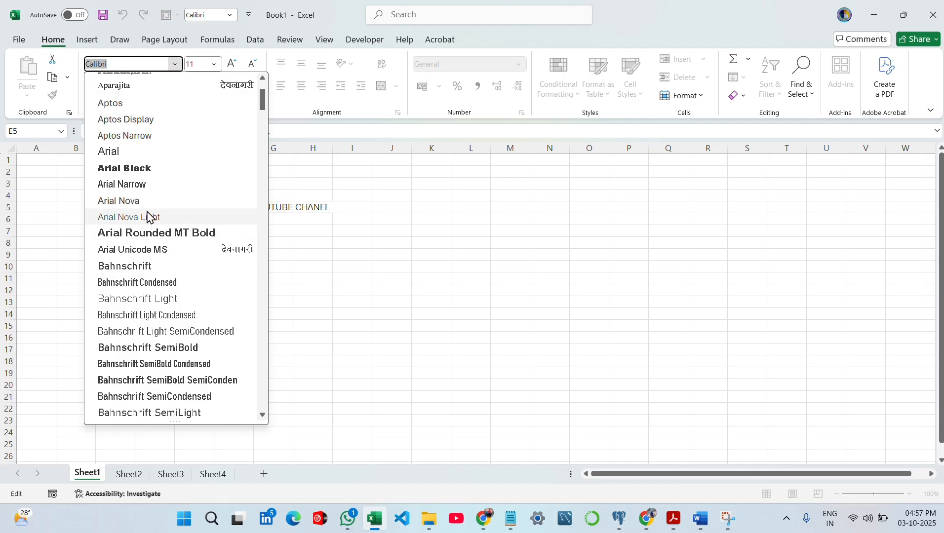
pyautogui.scroll(-4, 177, 356)
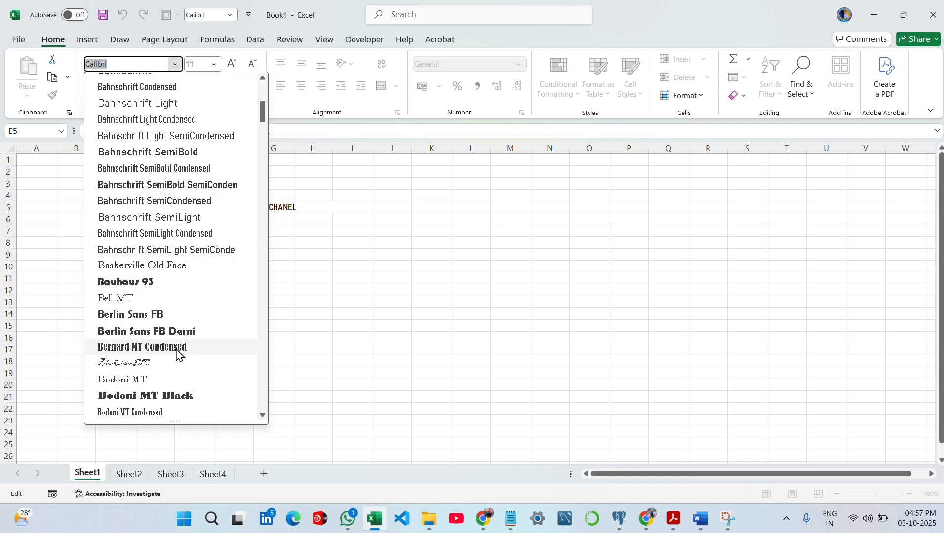
pyautogui.scroll(-2, 173, 341)
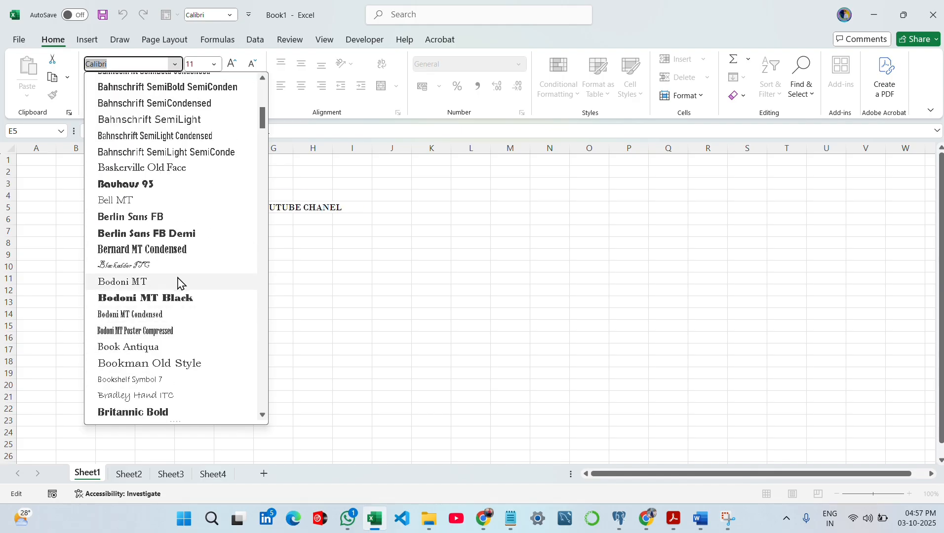
pyautogui.click(157, 416)
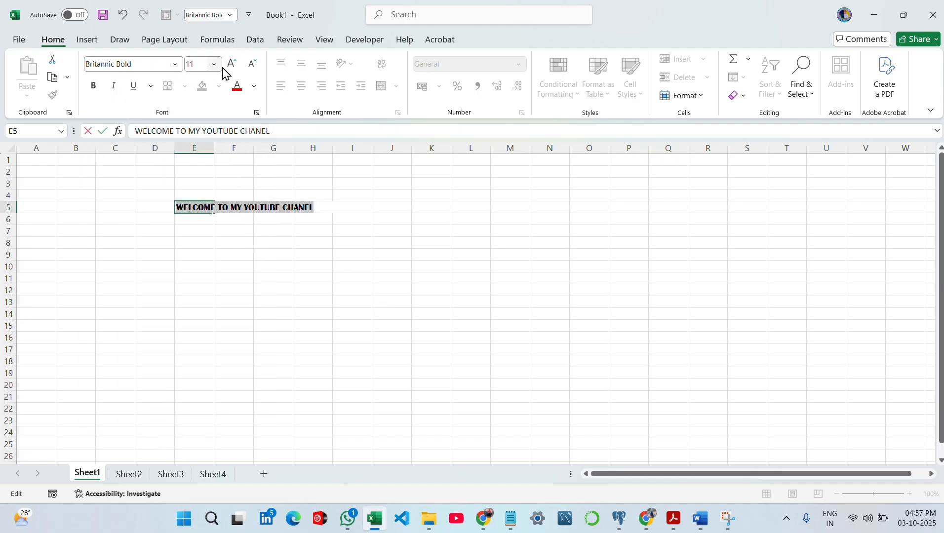
# - Enlarge the welcome text in E5 to size 18 and make it bold, italic and underlined
pyautogui.click(231, 67)
pyautogui.click(231, 67)
pyautogui.click(231, 67)
pyautogui.click(231, 67)
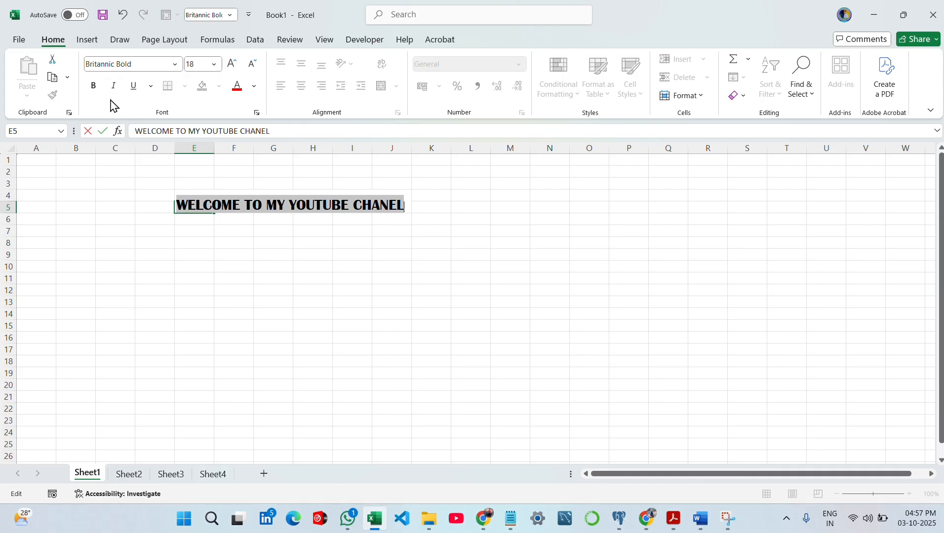
pyautogui.click(93, 86)
pyautogui.click(114, 86)
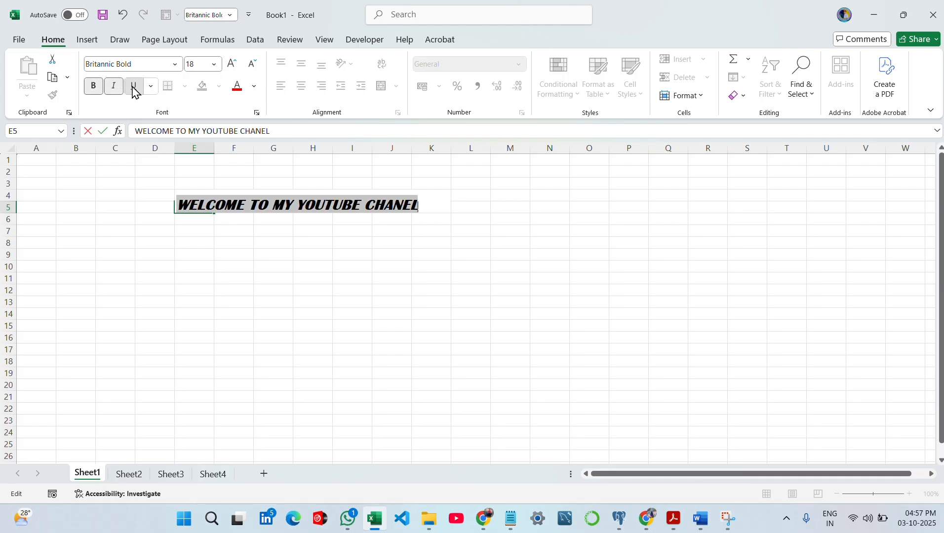
pyautogui.click(134, 89)
# - Set the font color of the welcome text in E5 to green and finish editing the cell
pyautogui.click(254, 87)
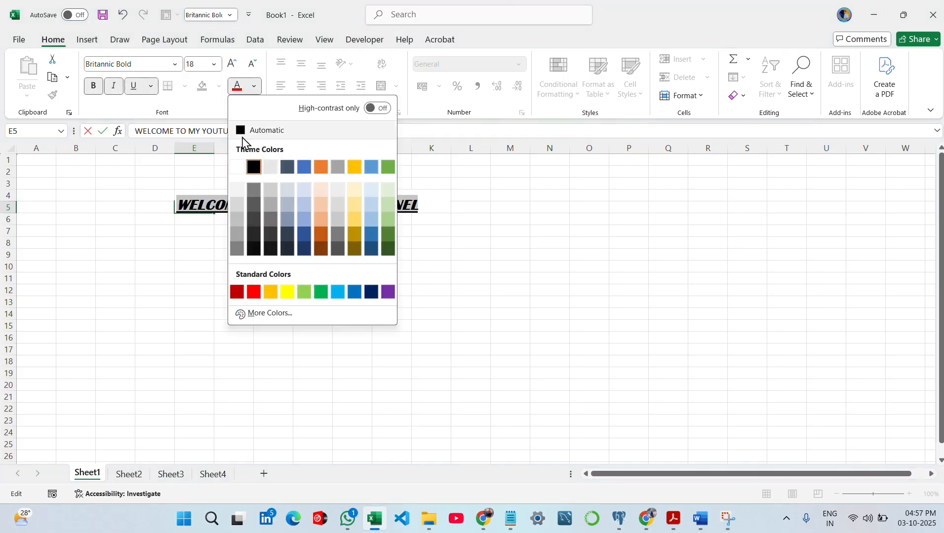
pyautogui.press('Escape')
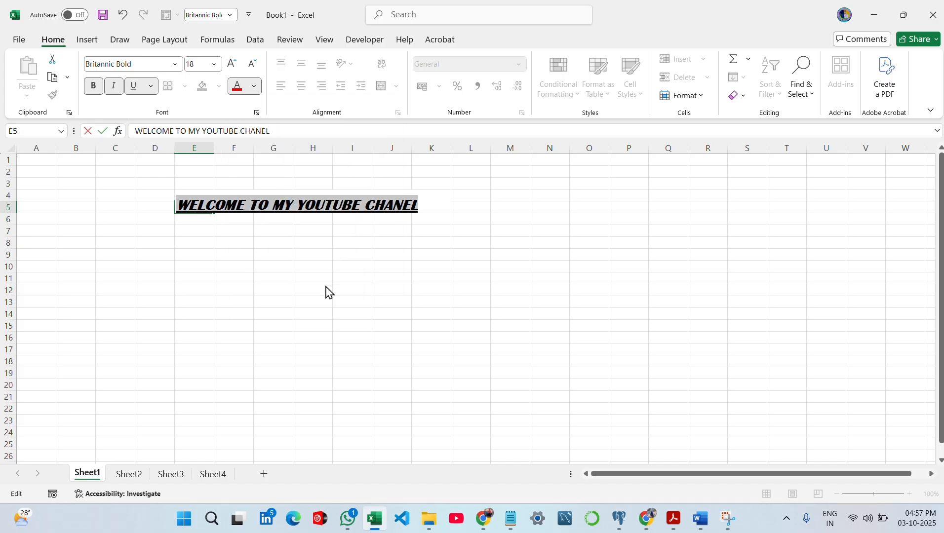
pyautogui.click(261, 257)
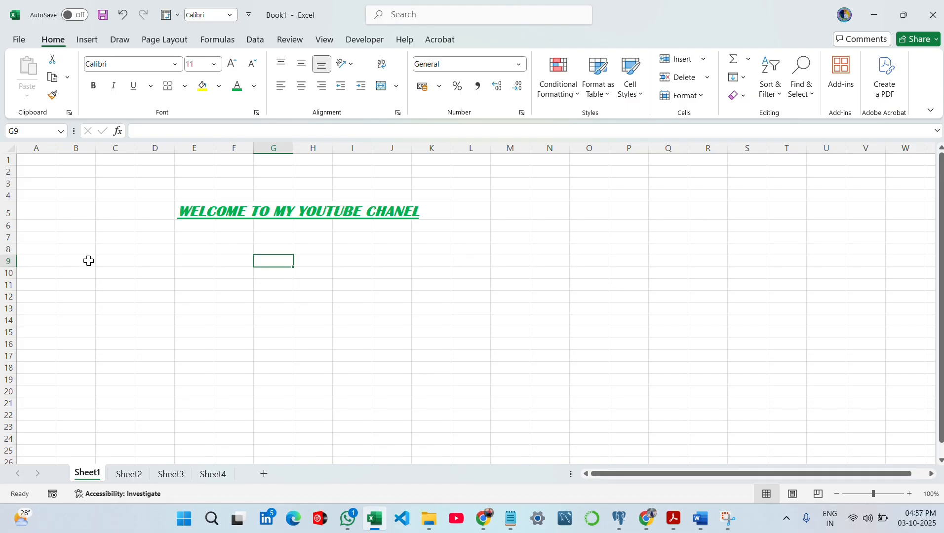
# - Enter the numbers 1, 2 and 3 in cells B7 to B9
pyautogui.click(73, 238)
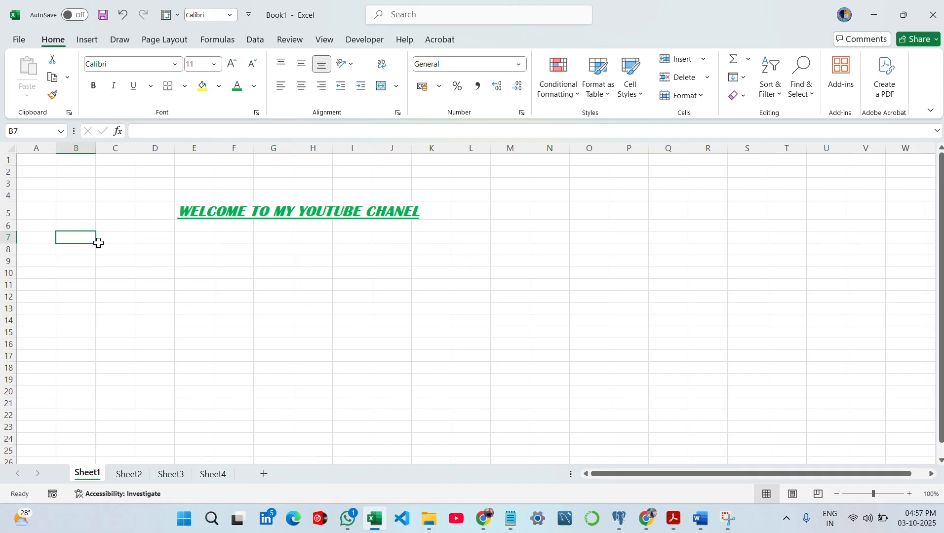
pyautogui.write('1')
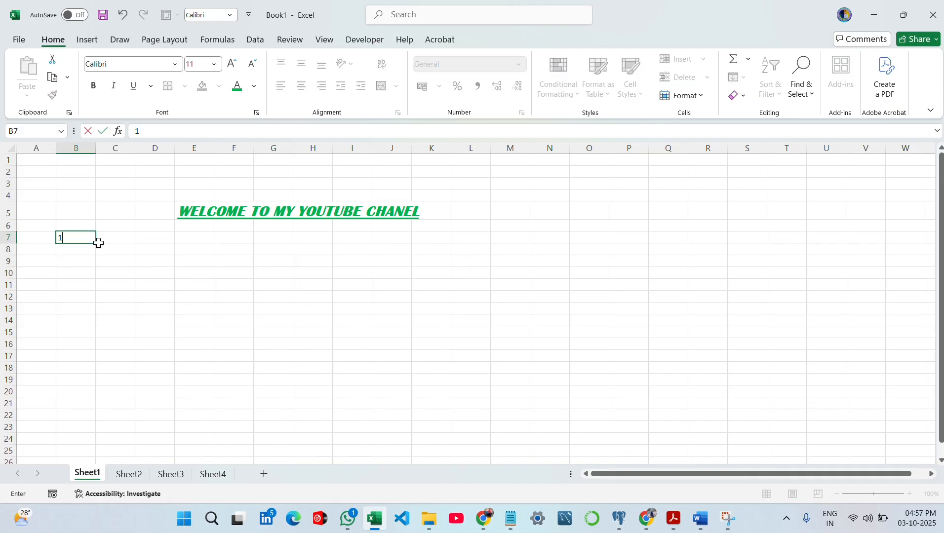
pyautogui.press('Return')
pyautogui.write('2')
pyautogui.press('Return')
pyautogui.write('3')
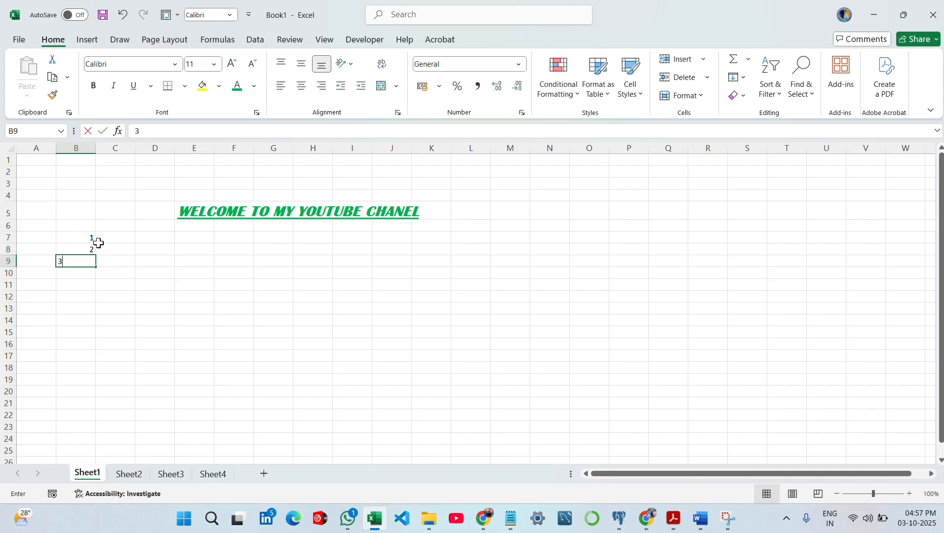
pyautogui.press('Return')
# - Try to fill down from the single cell B7 to B9, and undo the fill
pyautogui.click(65, 236)
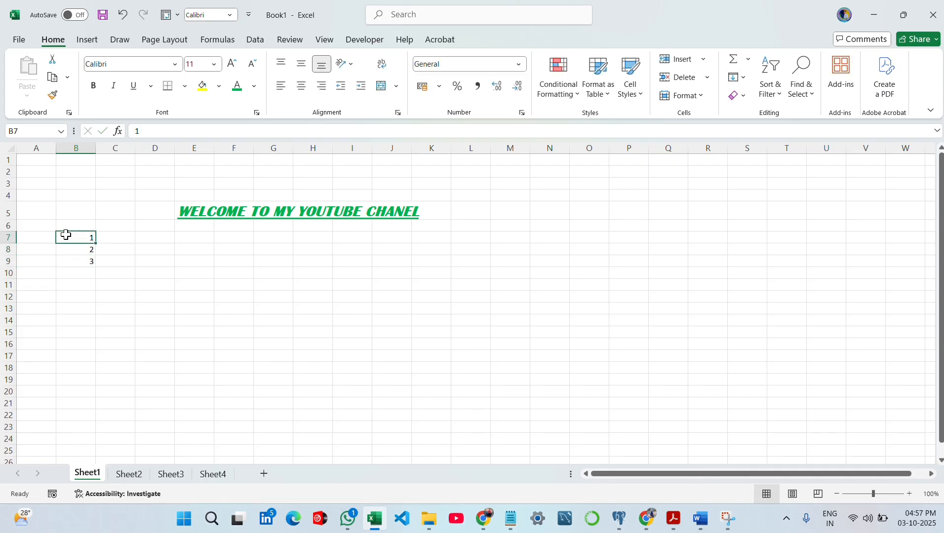
pyautogui.moveTo(97, 241); pyautogui.dragTo(95, 268)
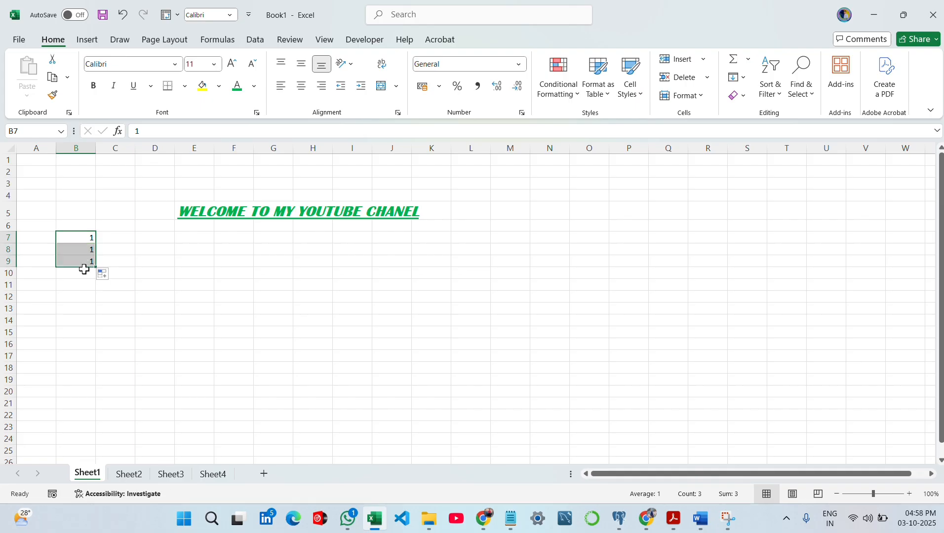
pyautogui.hotkey('ctrl', 'z')
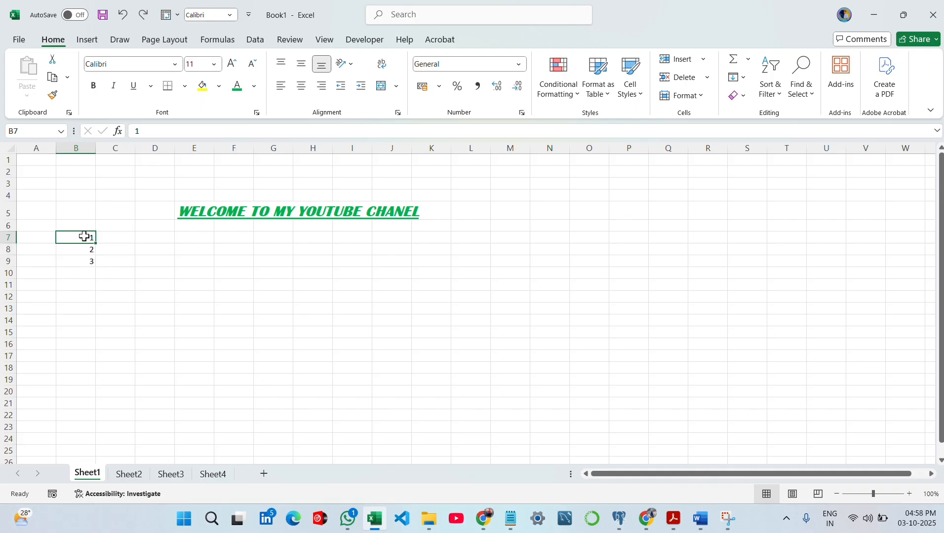
# - Extend the number series from the selected cells B7:B9 down to 20 in cell B26
pyautogui.moveTo(96, 243); pyautogui.dragTo(95, 268)
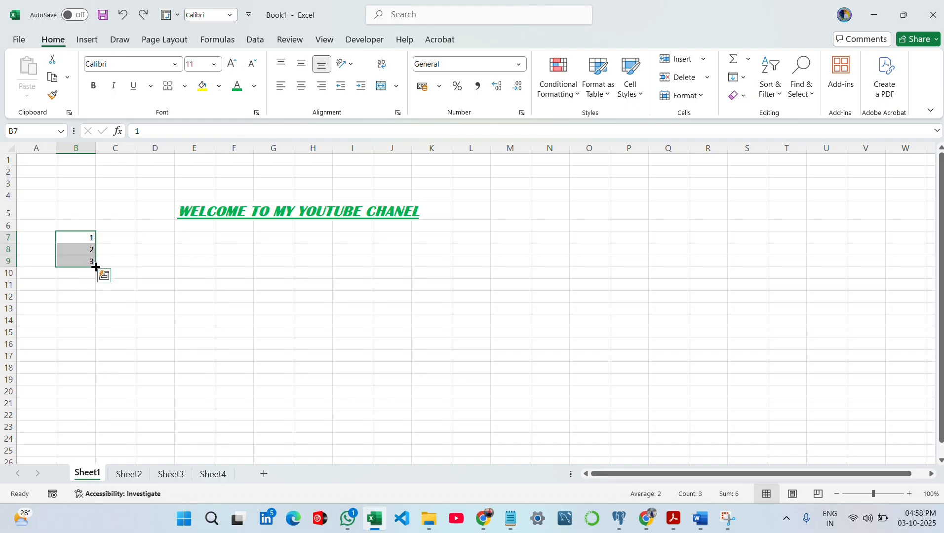
pyautogui.moveTo(98, 267); pyautogui.dragTo(122, 464)
pyautogui.scroll(-3, 70, 382)
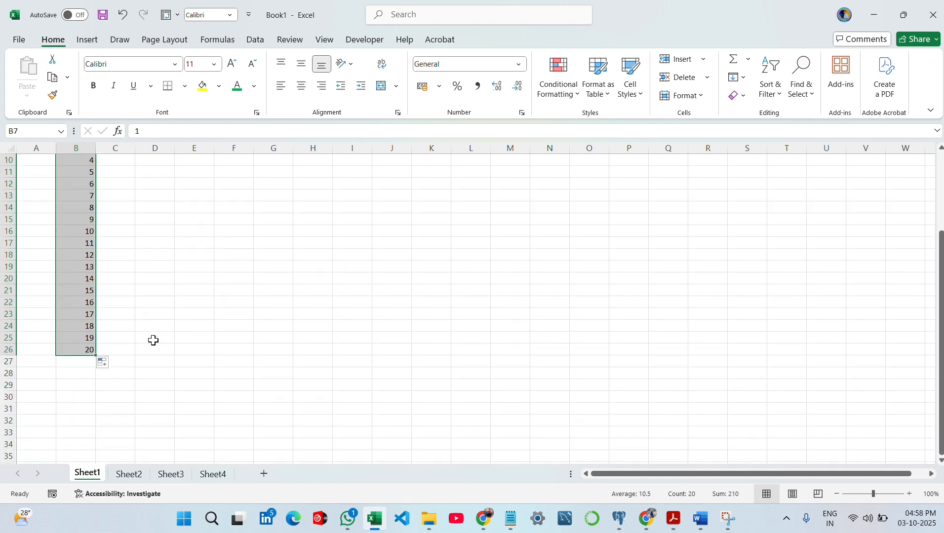
pyautogui.scroll(3, 177, 350)
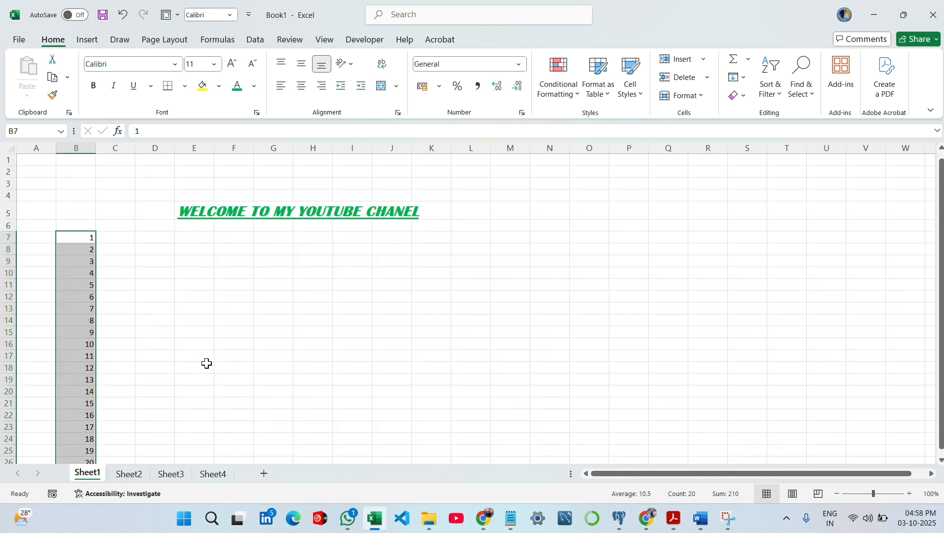
pyautogui.click(90, 288)
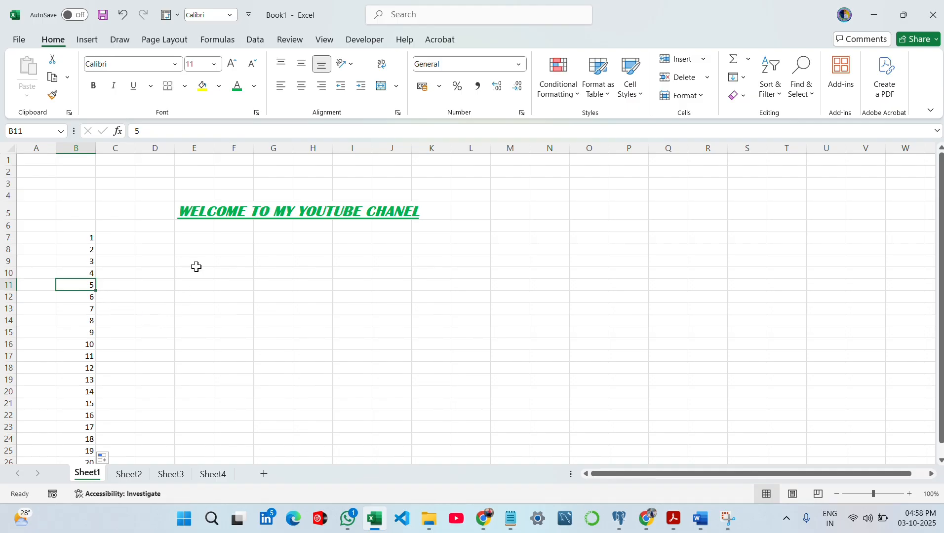
pyautogui.click(749, 60)
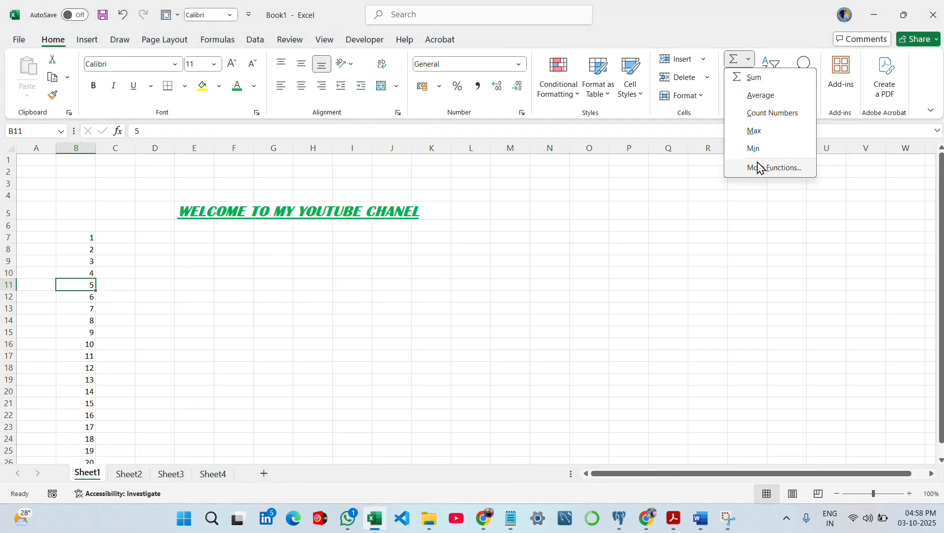
pyautogui.click(188, 272)
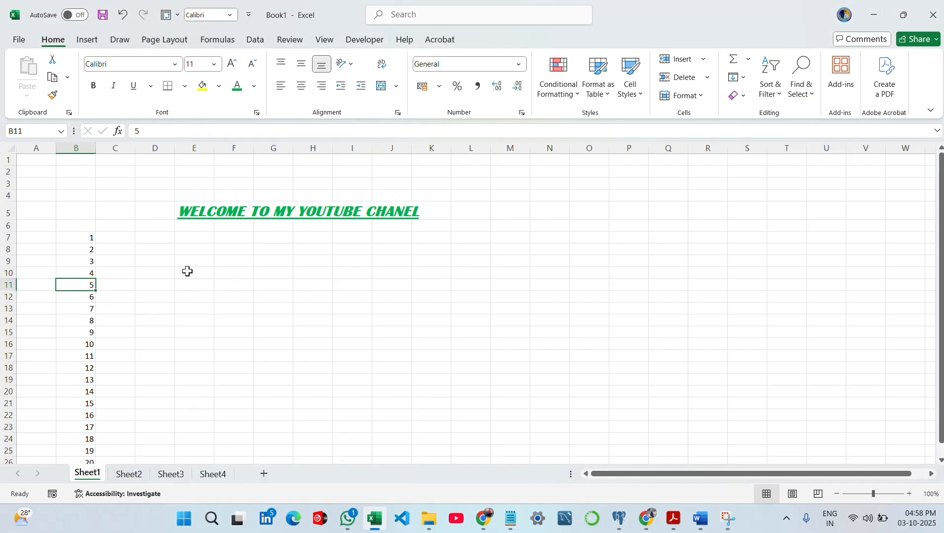
# - Enter the subject headings HINDI in cell E8 and ENGLISH in cell F8
pyautogui.click(208, 261)
pyautogui.click(208, 249)
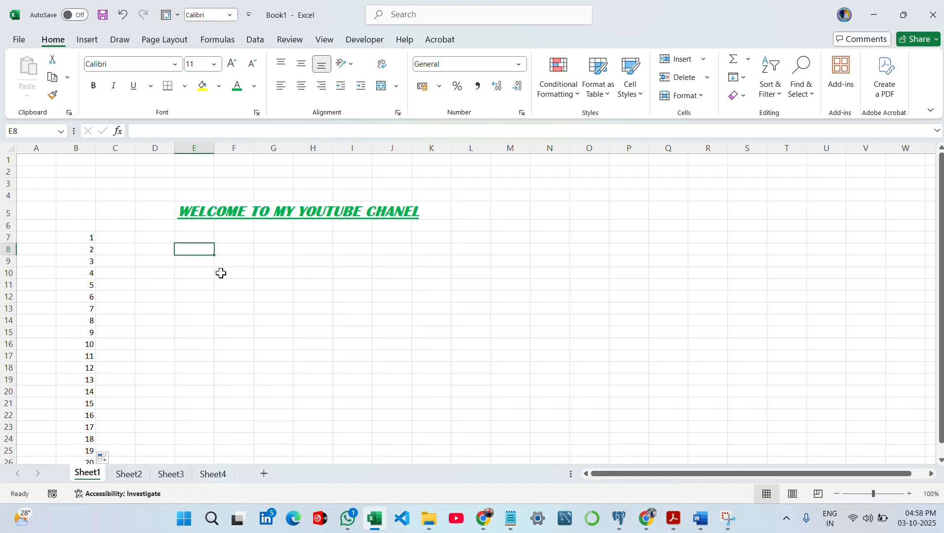
pyautogui.write('HINDI')
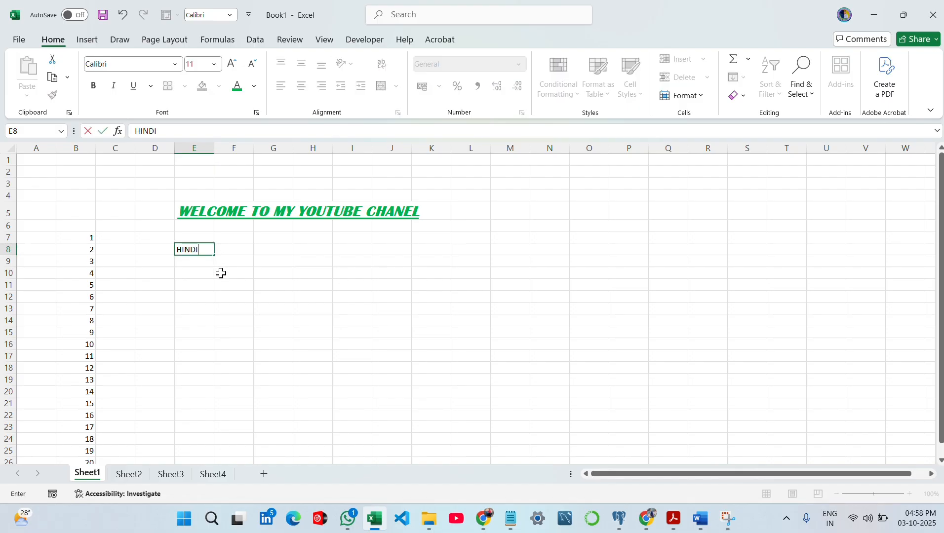
pyautogui.press('Tab')
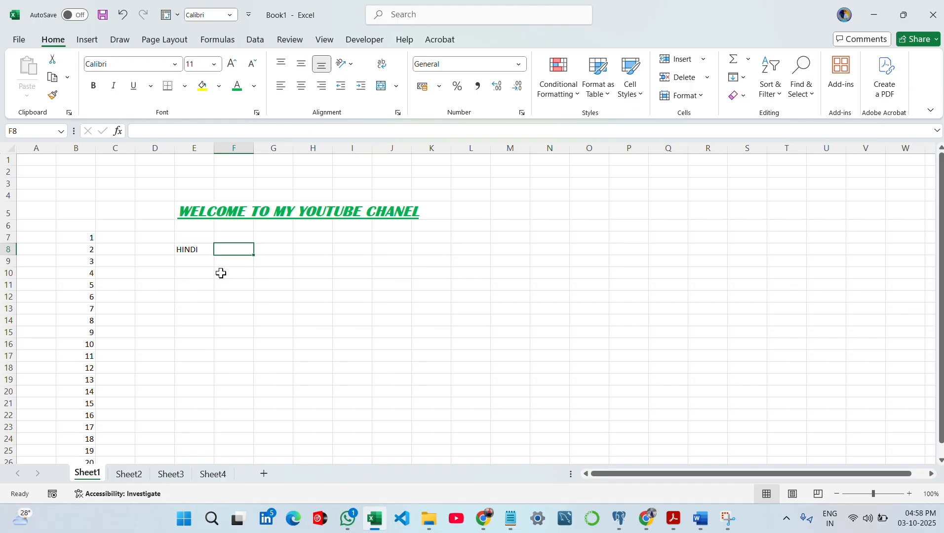
pyautogui.write('ENGLIS')
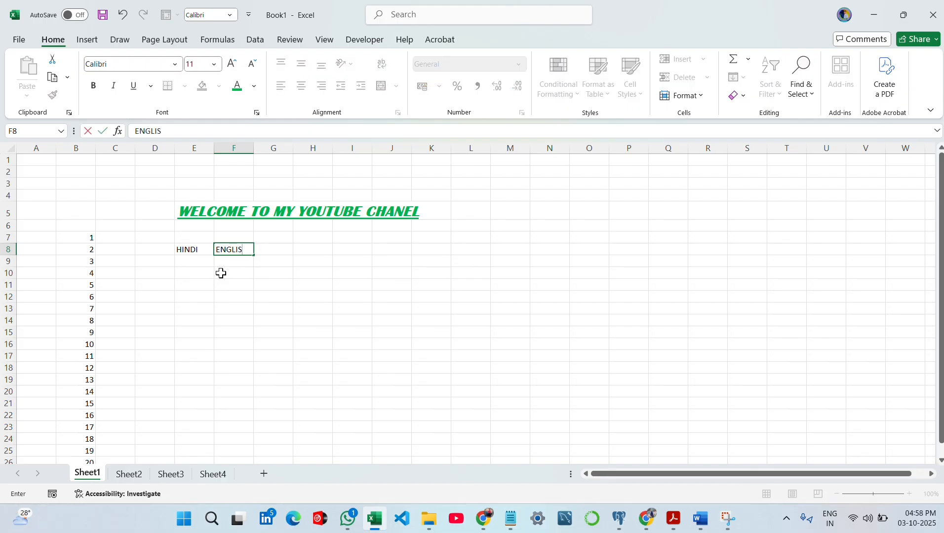
pyautogui.write('H')
# - Enter 90 under HINDI in cell E9 and 70 under ENGLISH in cell F9
pyautogui.click(193, 264)
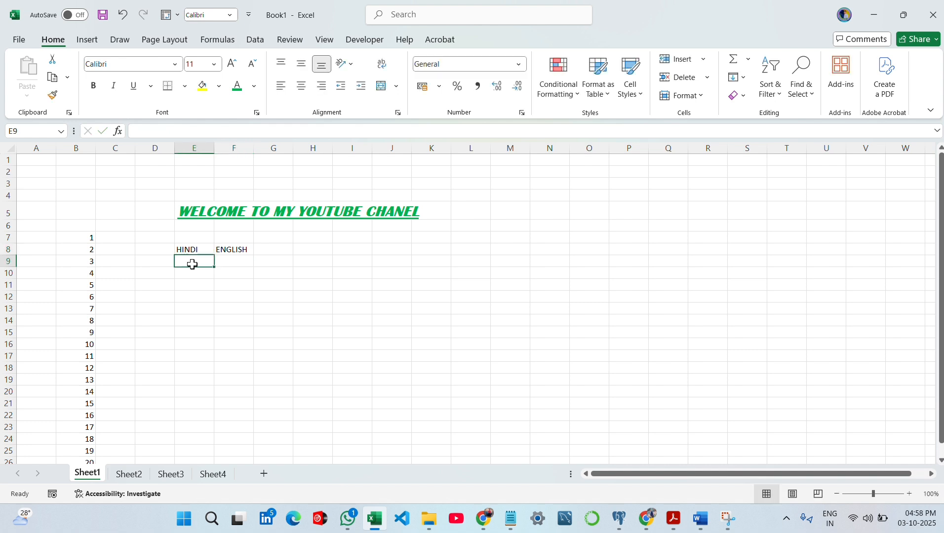
pyautogui.write('90')
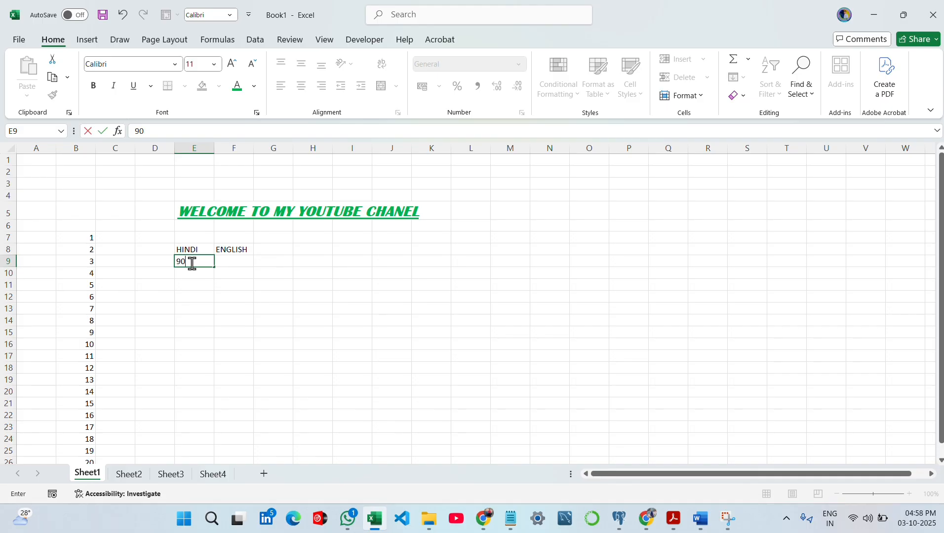
pyautogui.press('Tab')
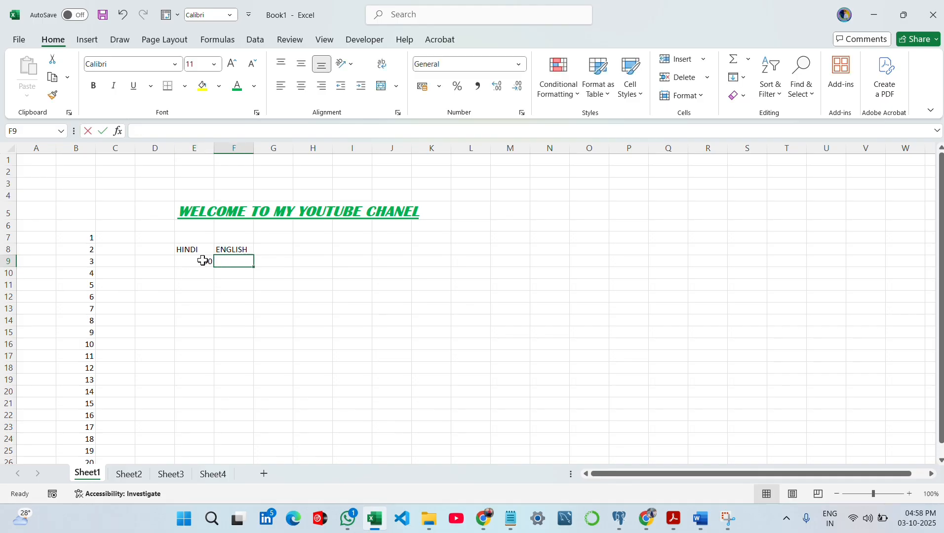
pyautogui.write('70')
pyautogui.press('Tab')
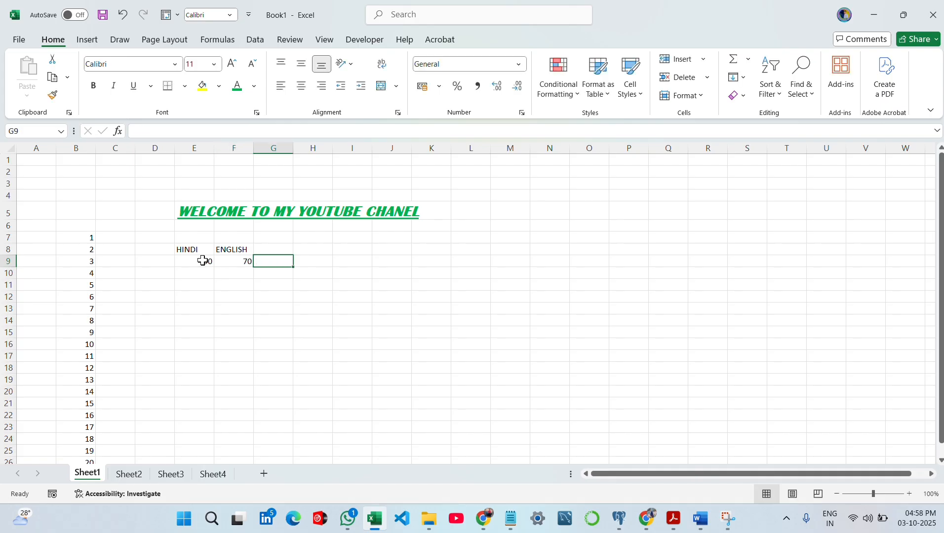
pyautogui.moveTo(202, 261); pyautogui.dragTo(243, 261)
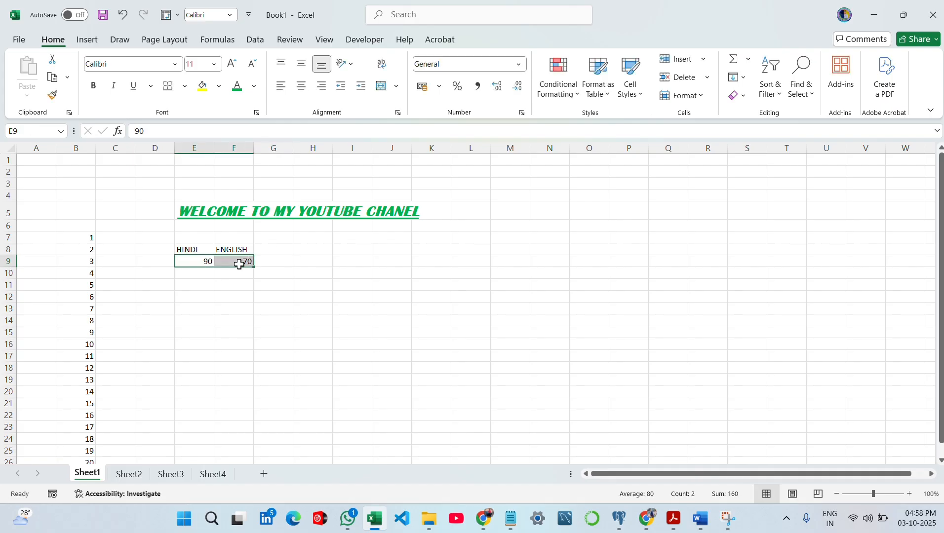
pyautogui.click(229, 296)
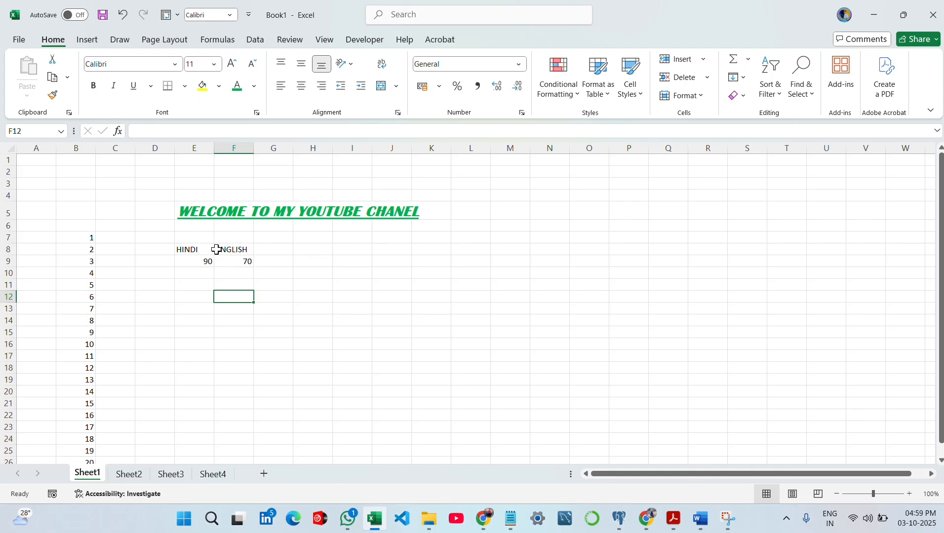
pyautogui.click(205, 263)
pyautogui.moveTo(205, 263); pyautogui.dragTo(232, 264)
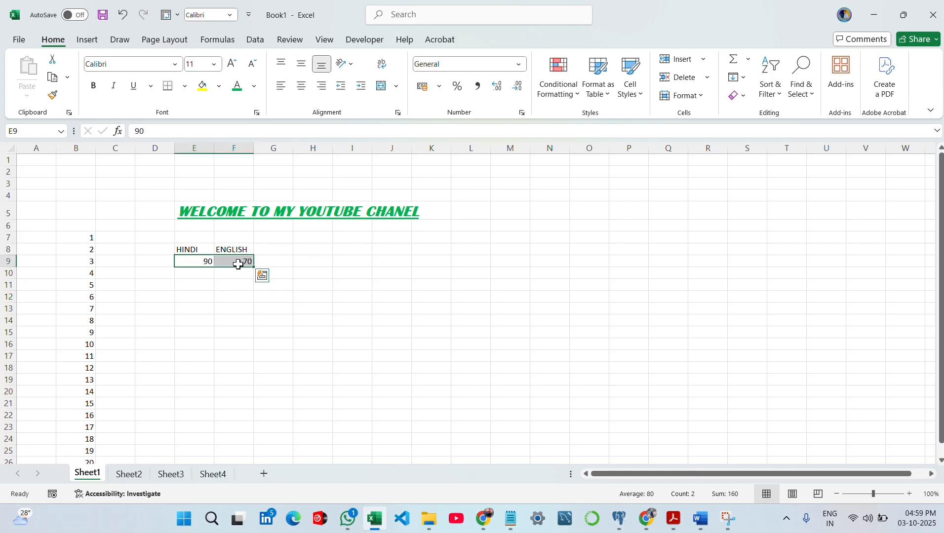
# - Add the HINDI and ENGLISH marks in cell F11 with the formula =SUM(E9,F9)
pyautogui.click(234, 289)
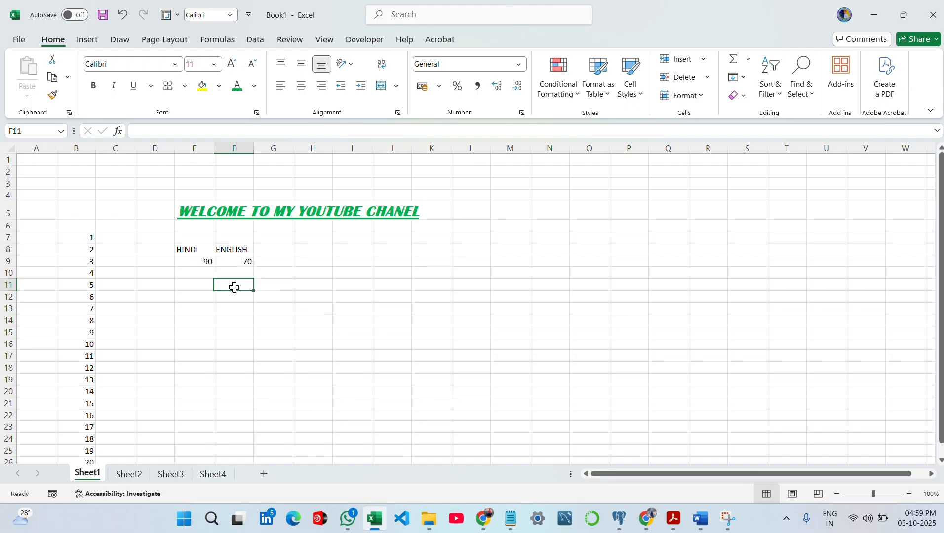
pyautogui.write('=')
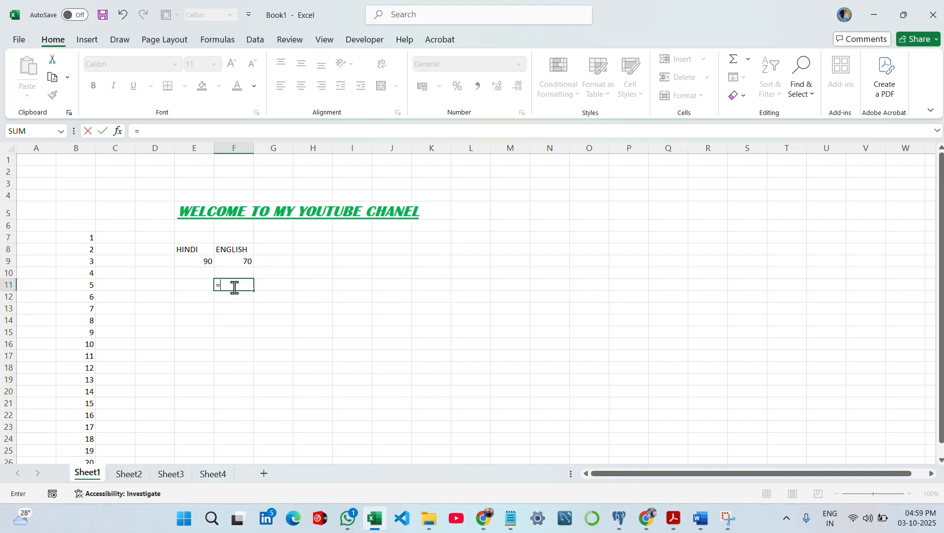
pyautogui.write('UM')
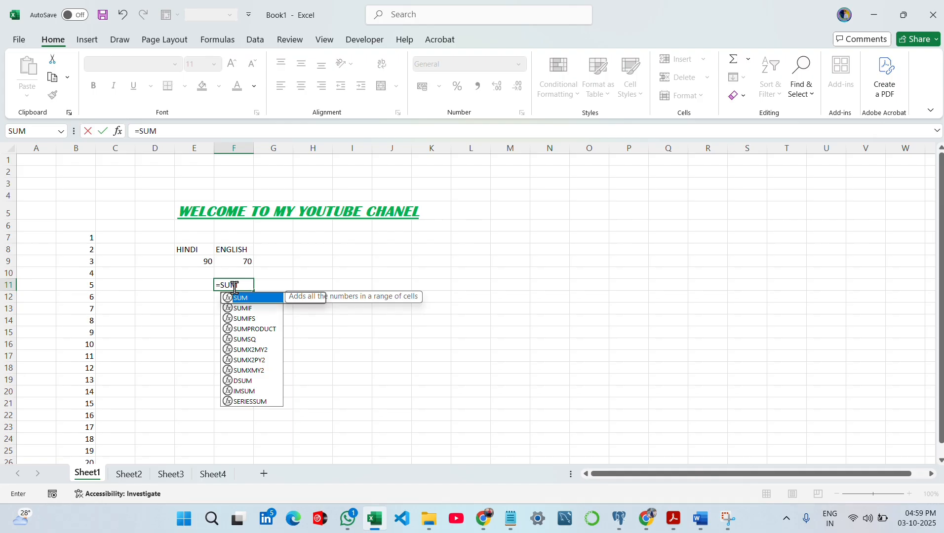
pyautogui.write('(')
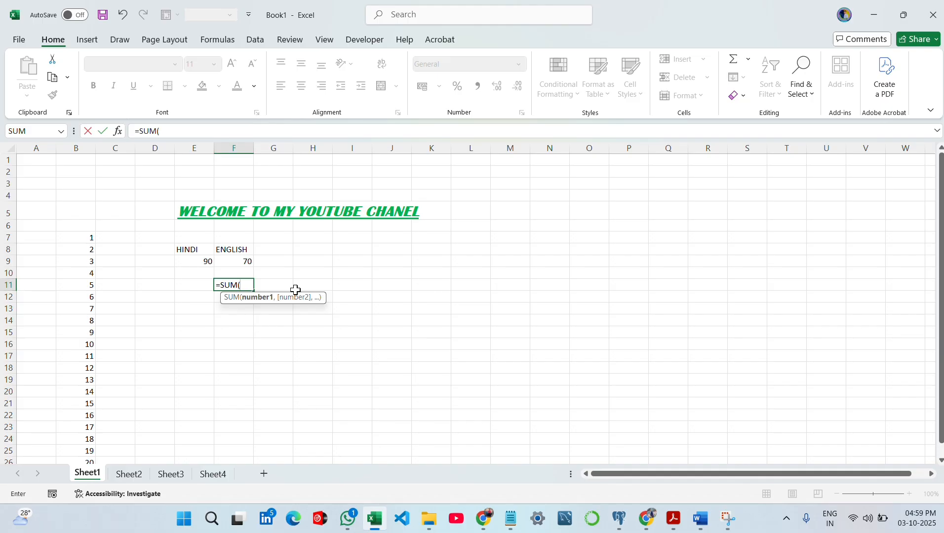
pyautogui.click(203, 262)
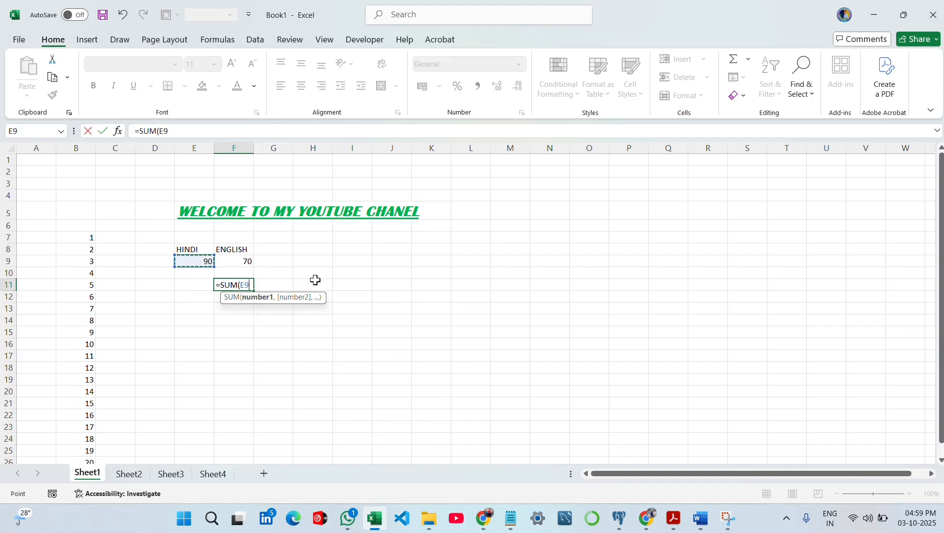
pyautogui.write(',')
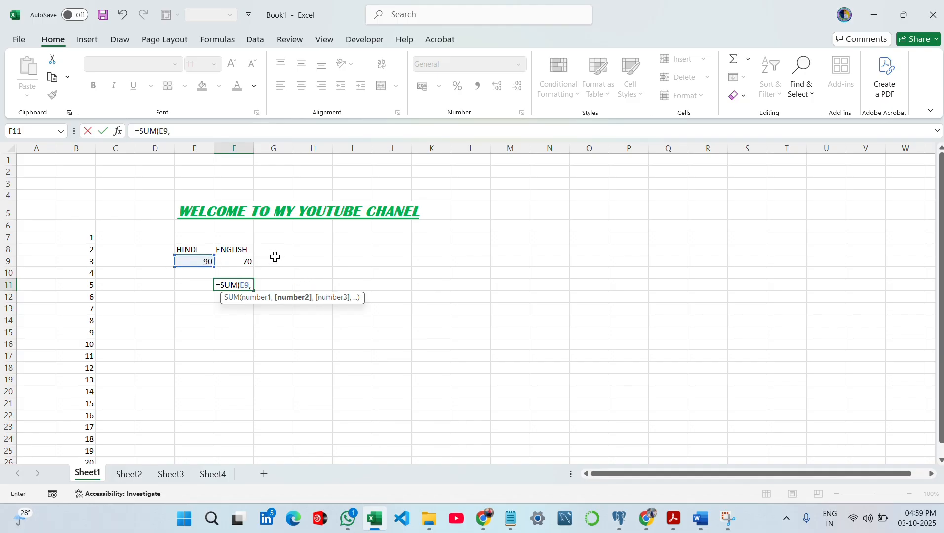
pyautogui.click(239, 263)
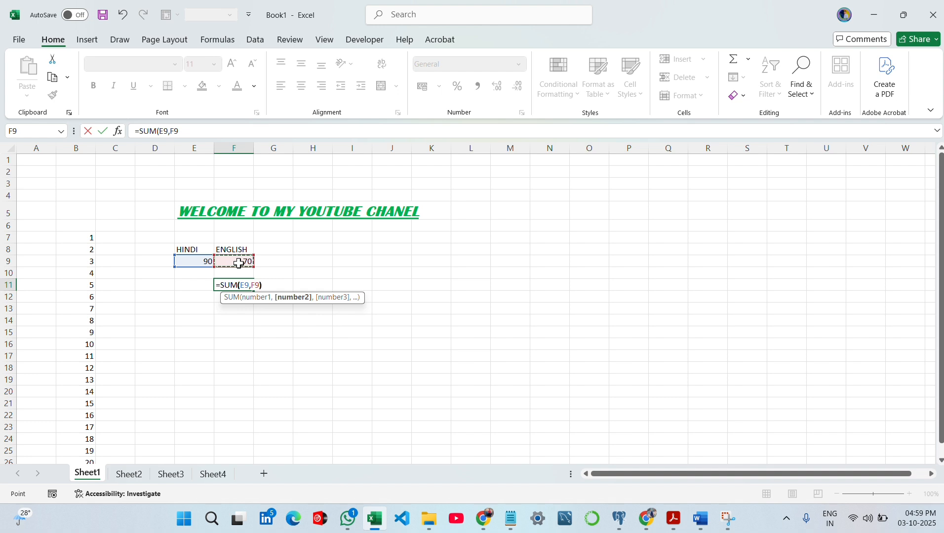
pyautogui.press('Return')
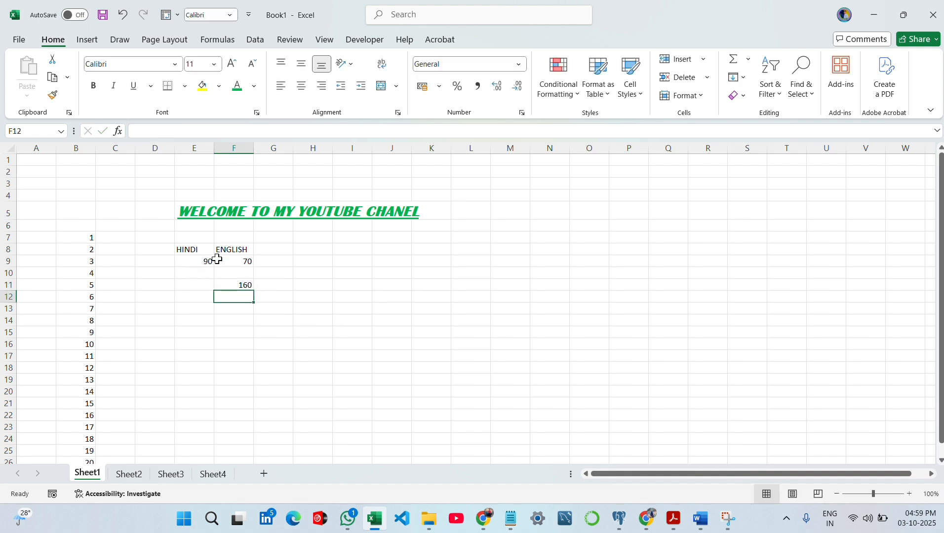
# - Display the formula used in cell F11 as text in cell G11 with =FORMULATEXT(F11)
pyautogui.click(247, 284)
pyautogui.click(274, 286)
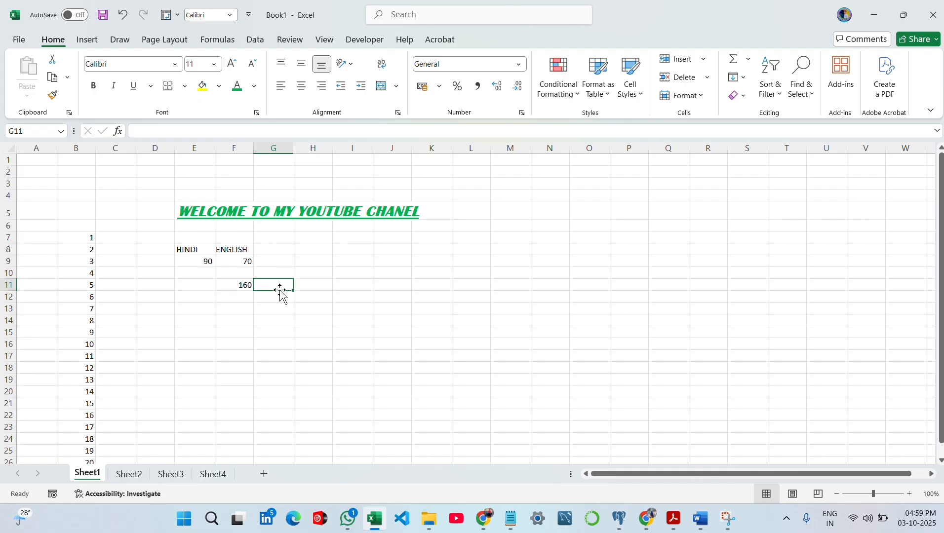
pyautogui.write('=')
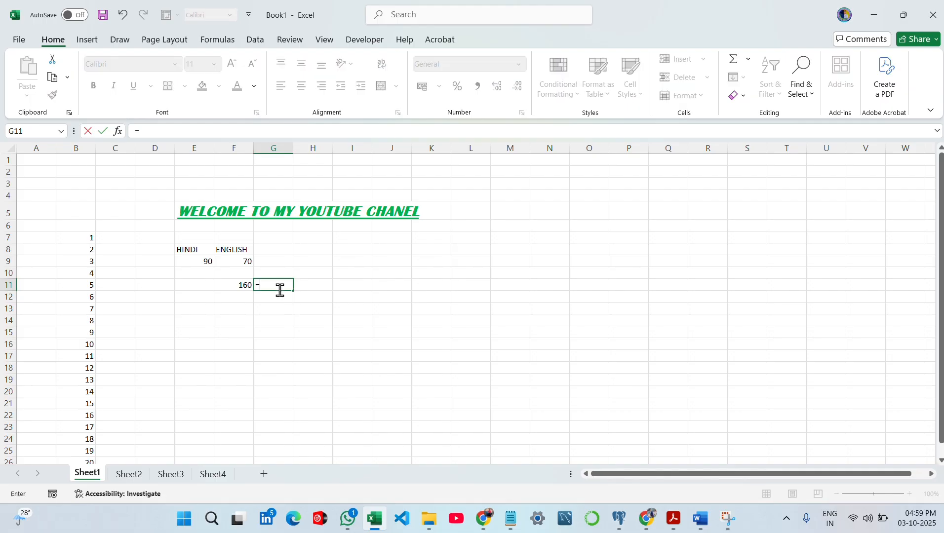
pyautogui.write('F')
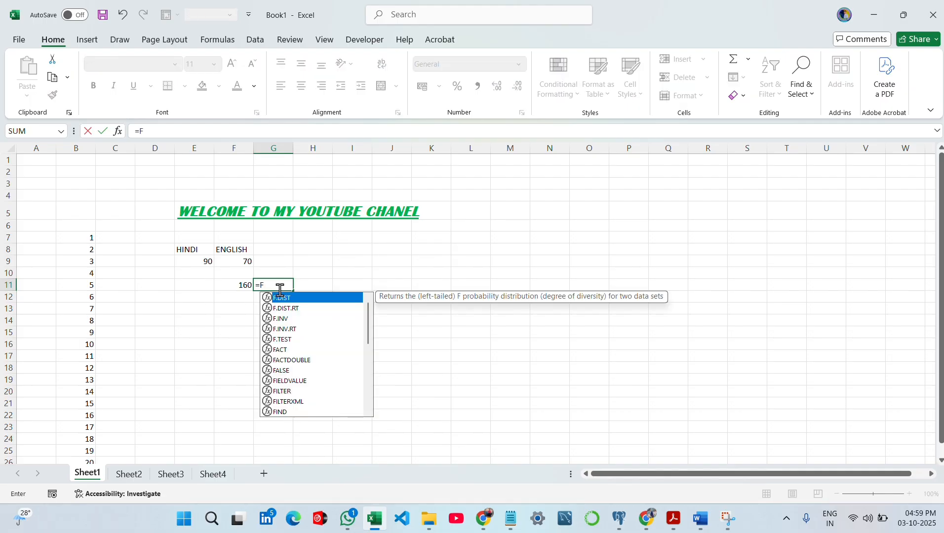
pyautogui.write('ORM')
pyautogui.press('Tab')
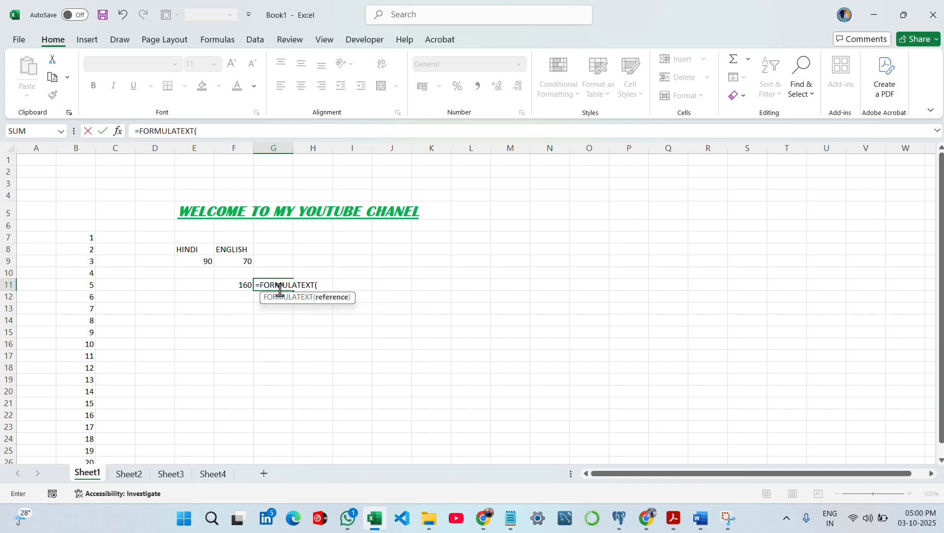
pyautogui.click(236, 287)
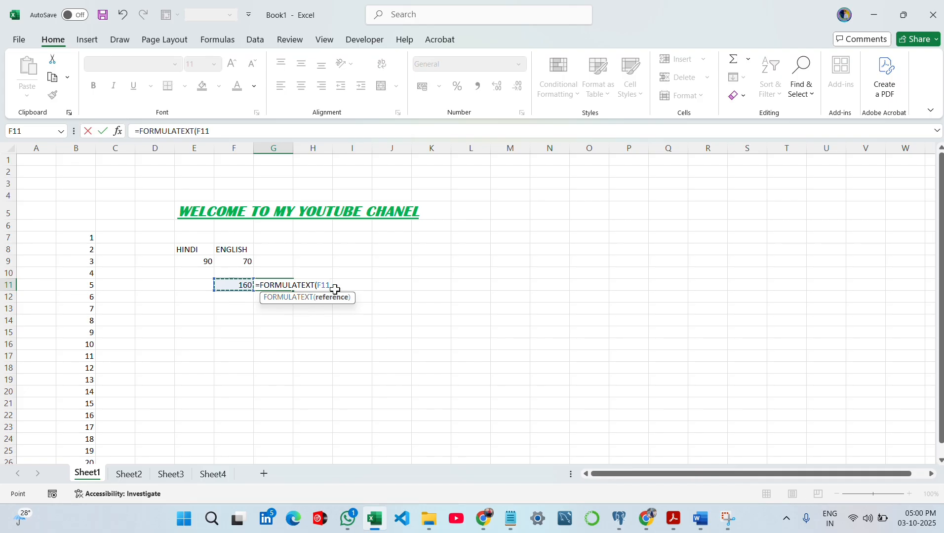
pyautogui.press('Return')
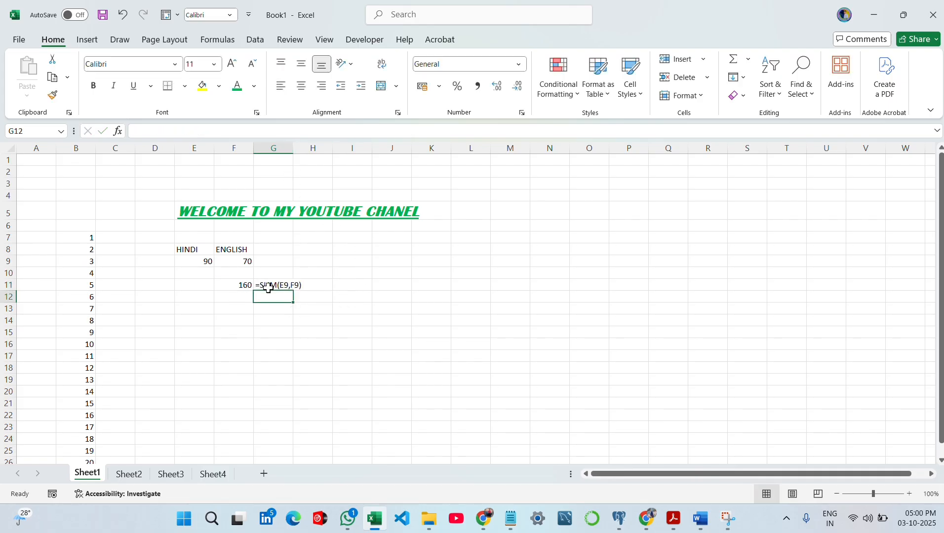
# - AutoFit the width of column G to the formula text in cell G11
pyautogui.click(290, 286)
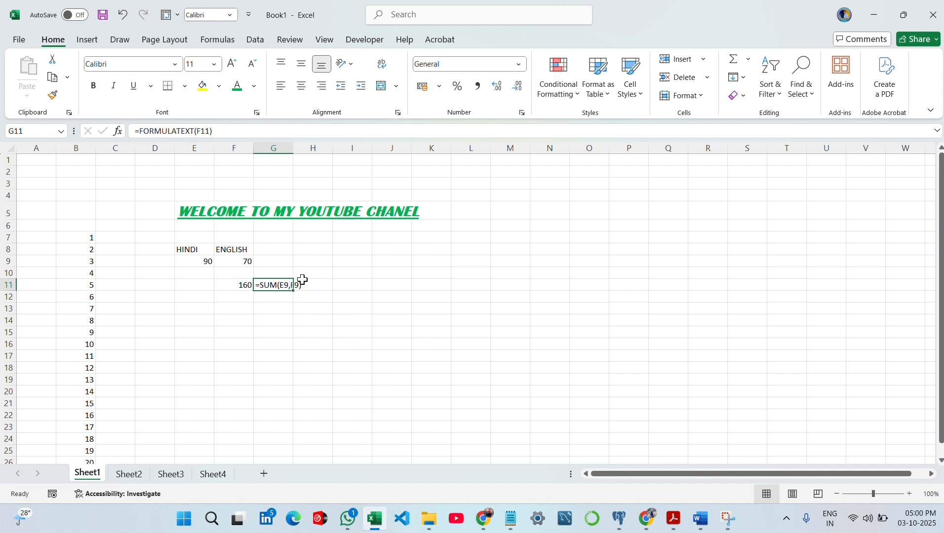
pyautogui.click(304, 287)
pyautogui.click(288, 353)
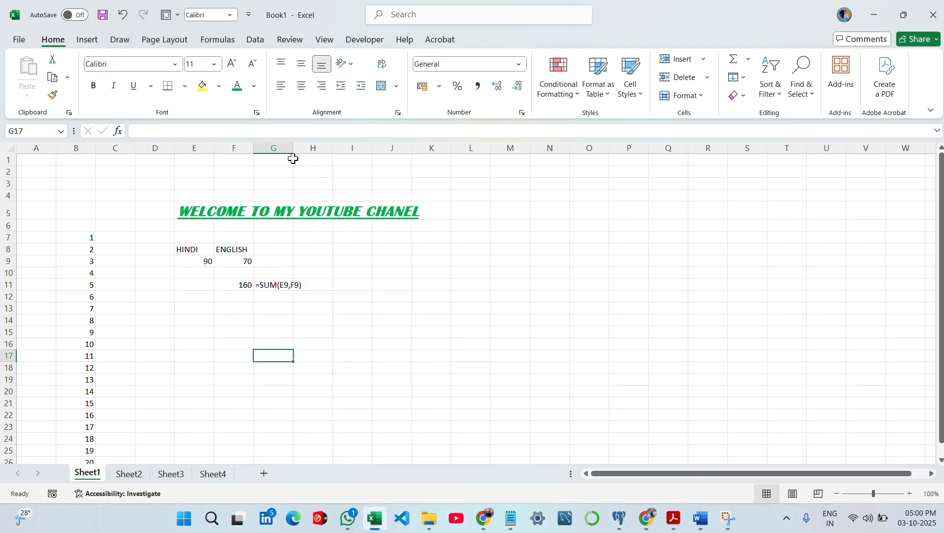
pyautogui.moveTo(295, 147)
pyautogui.mouseDown()
pyautogui.moveTo(321, 147)
pyautogui.moveTo(294, 151)
pyautogui.mouseUp()
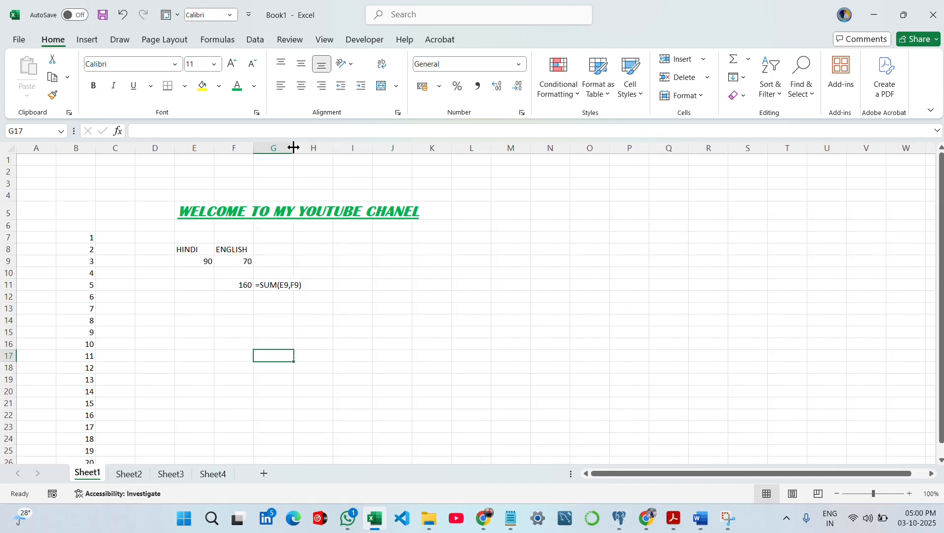
pyautogui.doubleClick(295, 148)
pyautogui.click(294, 144)
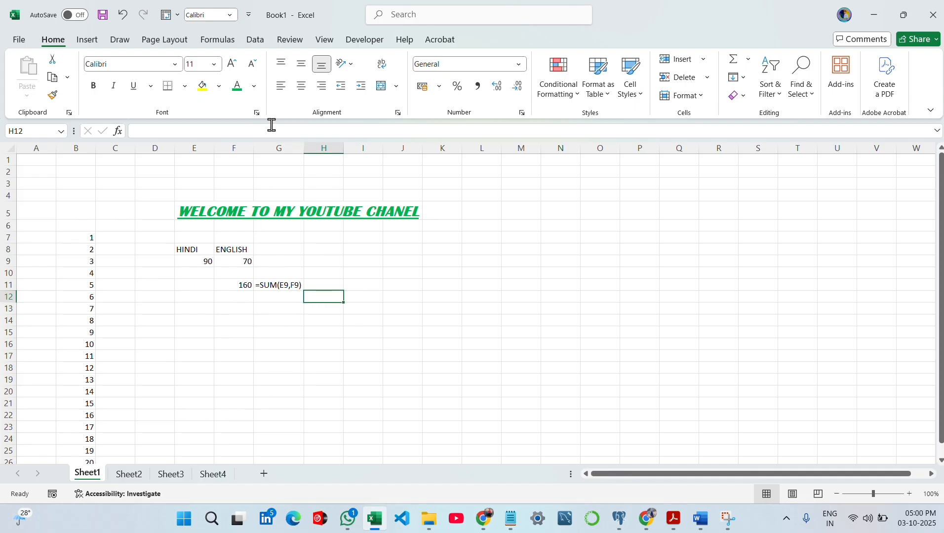
# - AutoFit the widths of columns A through Q to their contents all at once
pyautogui.moveTo(32, 148); pyautogui.dragTo(688, 147)
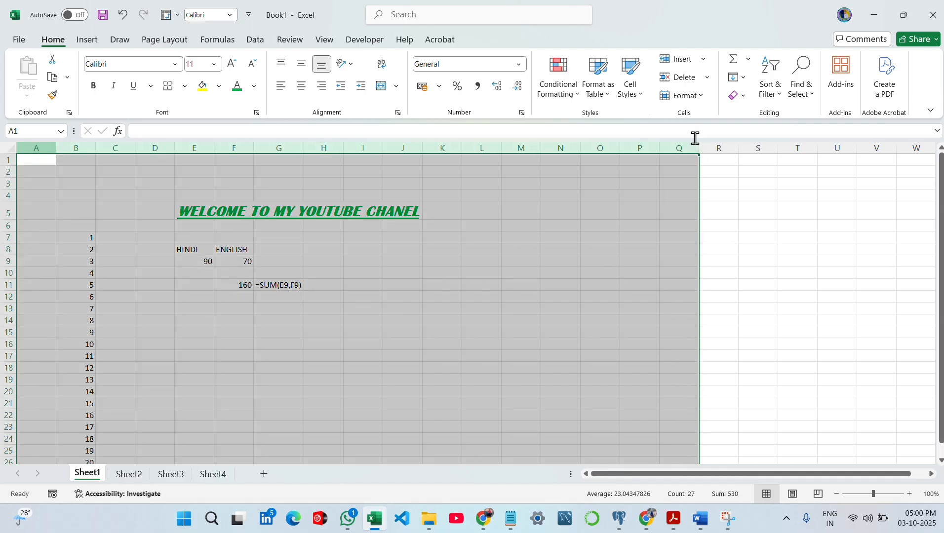
pyautogui.doubleClick(462, 148)
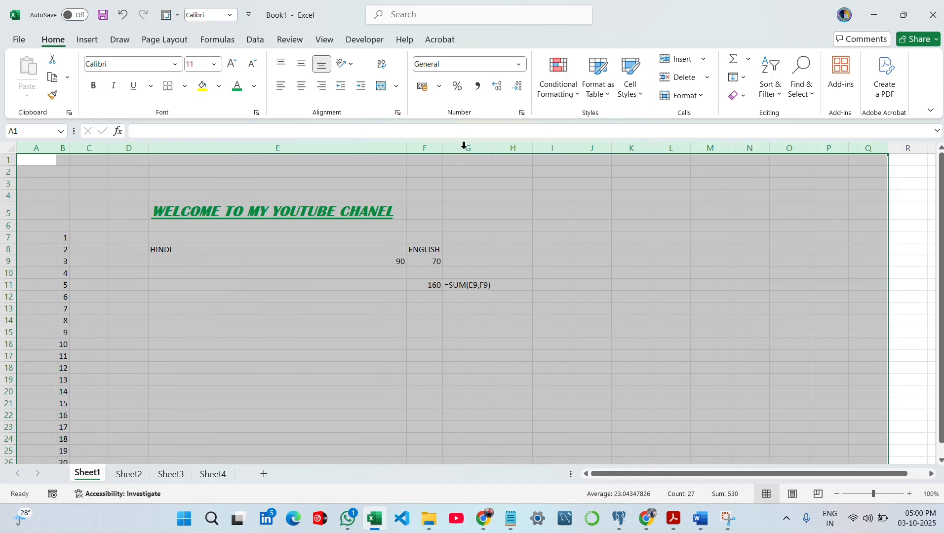
pyautogui.click(538, 366)
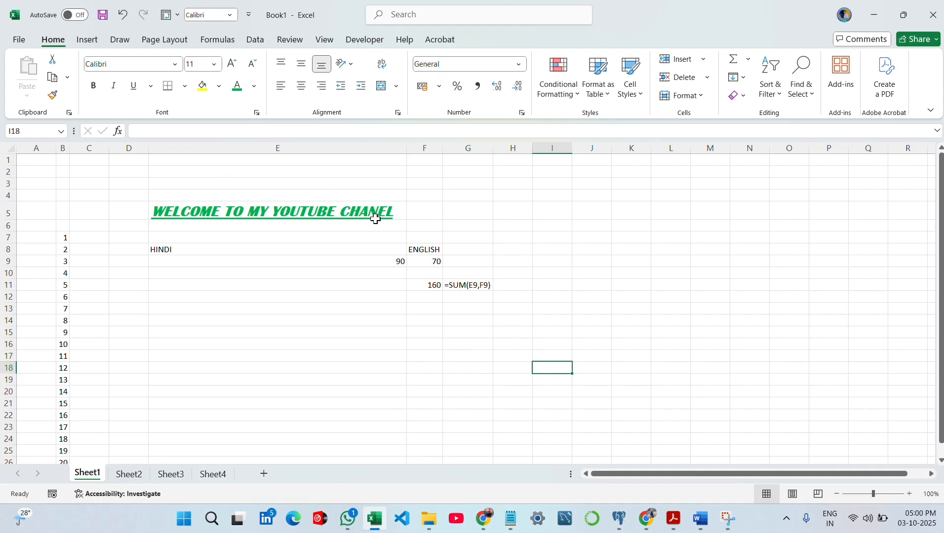
# - Enter the numbers 1 to 10 one below the other in cells F13 to F22
pyautogui.click(426, 311)
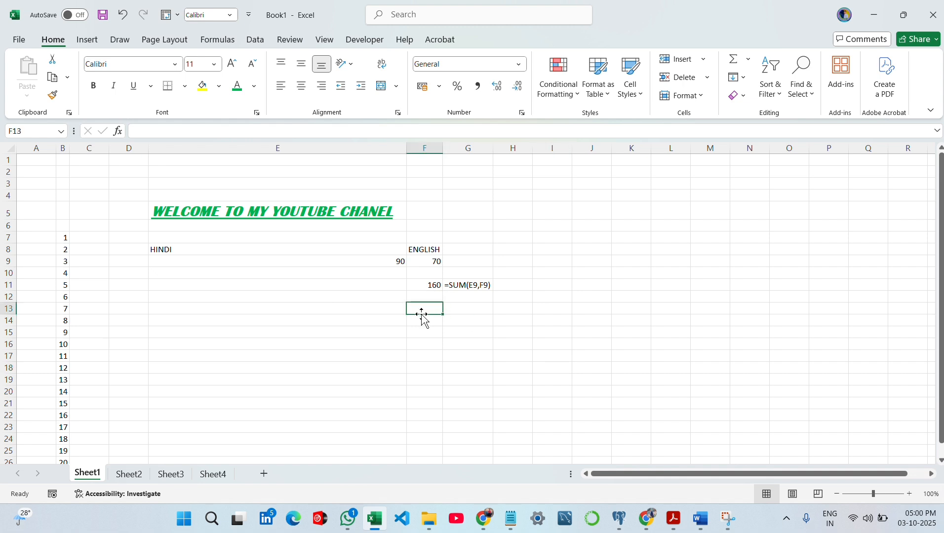
pyautogui.write('1')
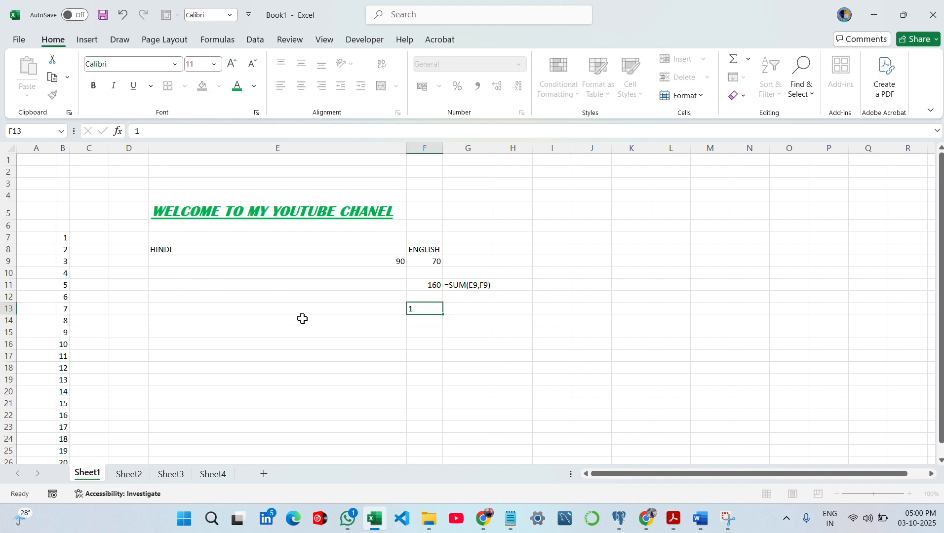
pyautogui.press('Return')
pyautogui.write('2')
pyautogui.press('Return')
pyautogui.write('3')
pyautogui.press('Return')
pyautogui.write('4')
pyautogui.press('Return')
pyautogui.write('5')
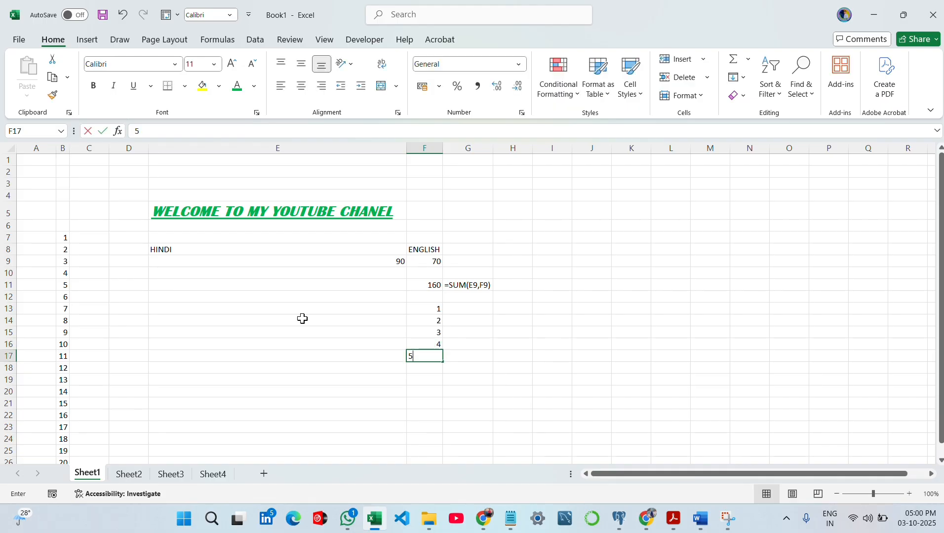
pyautogui.press('Return')
pyautogui.write('6')
pyautogui.press('Return')
pyautogui.write('7')
pyautogui.press('Return')
pyautogui.write('8')
pyautogui.press('Return')
pyautogui.write('9 ')
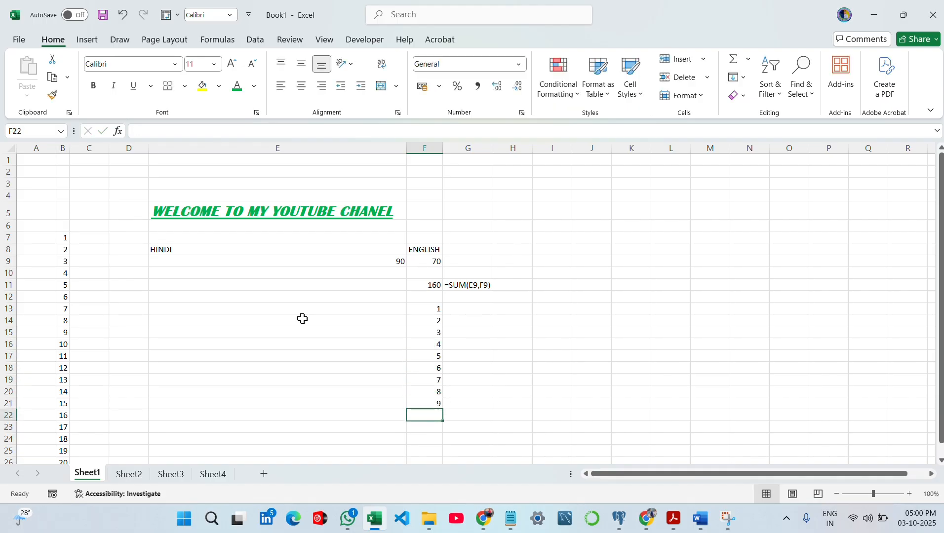
pyautogui.write('0')
pyautogui.press('Return')
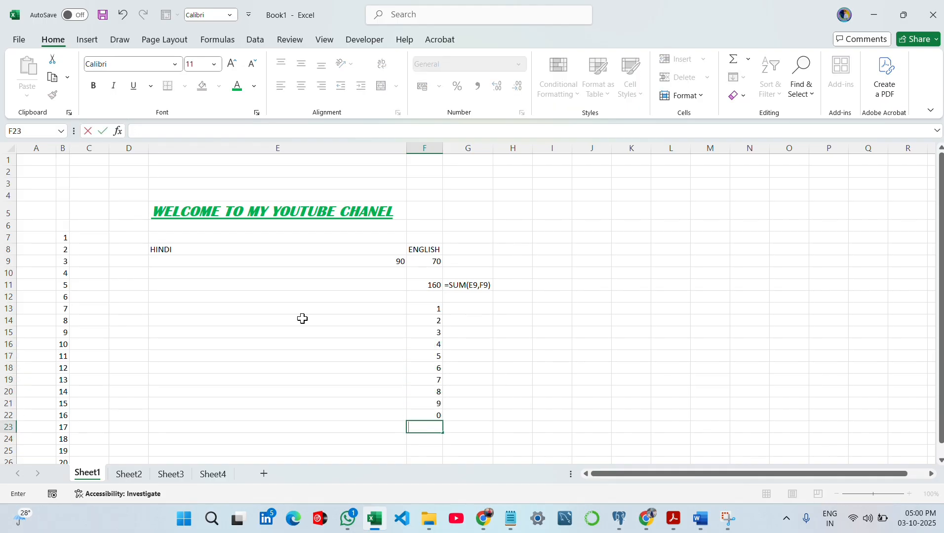
pyautogui.press('Escape')
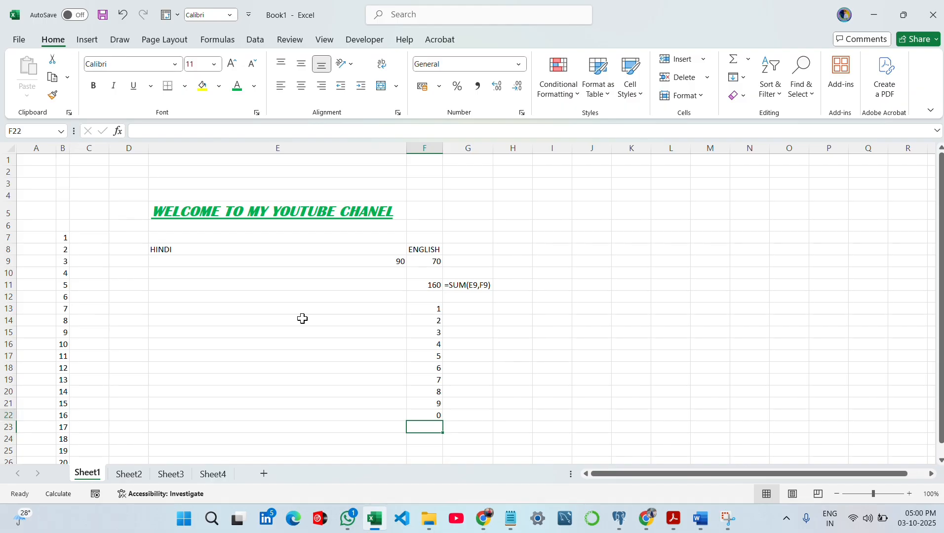
pyautogui.press('Up')
pyautogui.write('10')
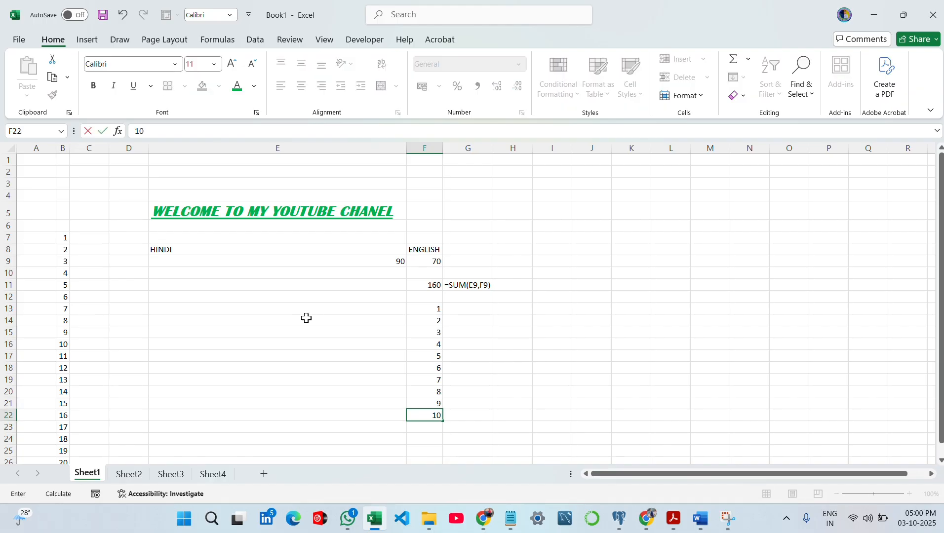
pyautogui.click(527, 378)
# - Calculate the average of the numbers in F13 to F22 in cell G16 with =AVERAGE(F13:F22)
pyautogui.click(470, 345)
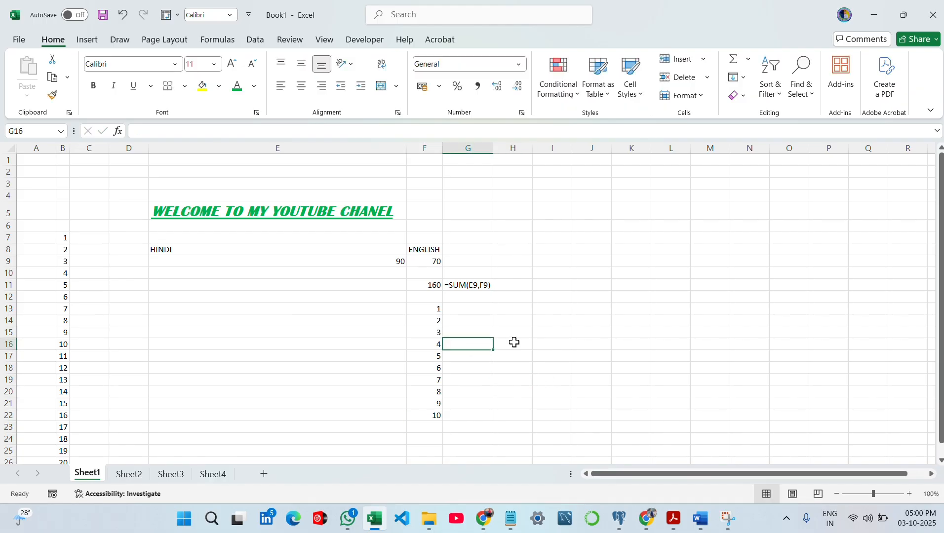
pyautogui.write('=')
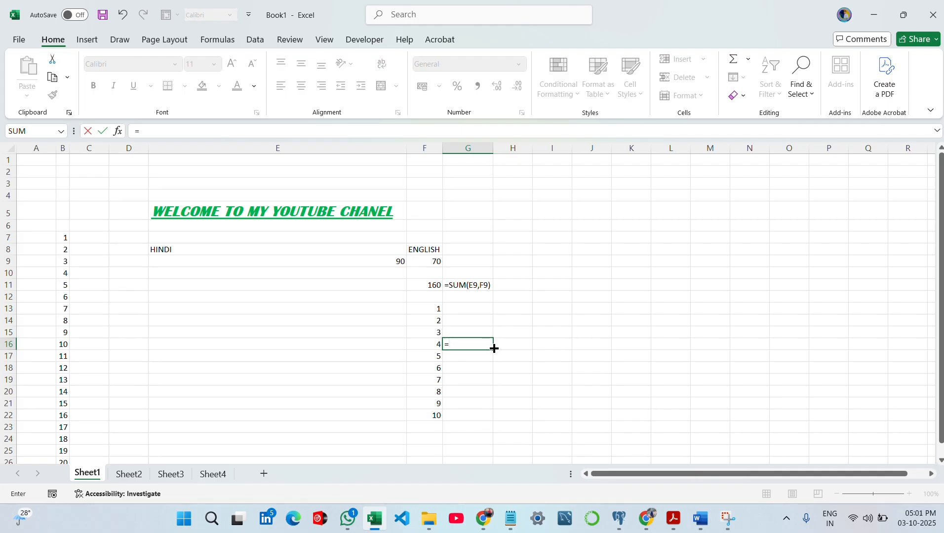
pyautogui.write('A')
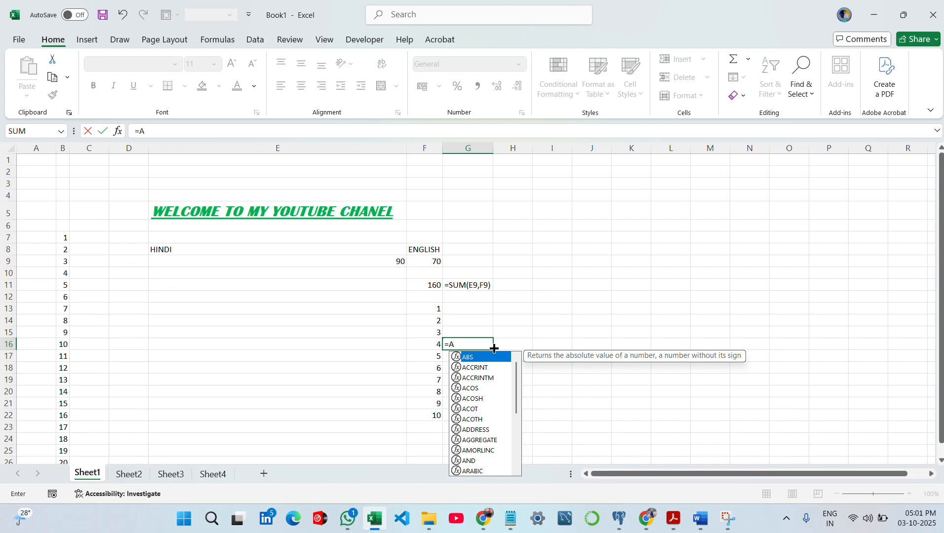
pyautogui.write('V')
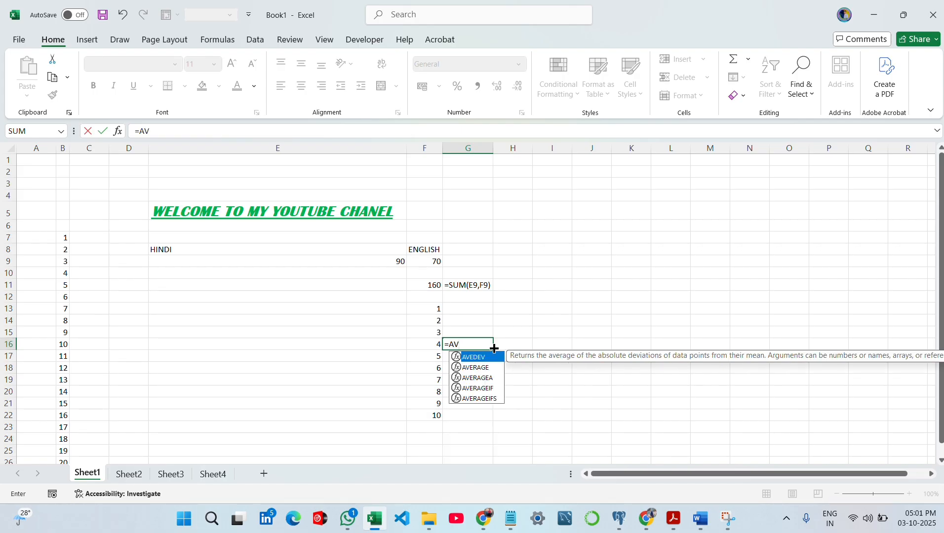
pyautogui.press('Down')
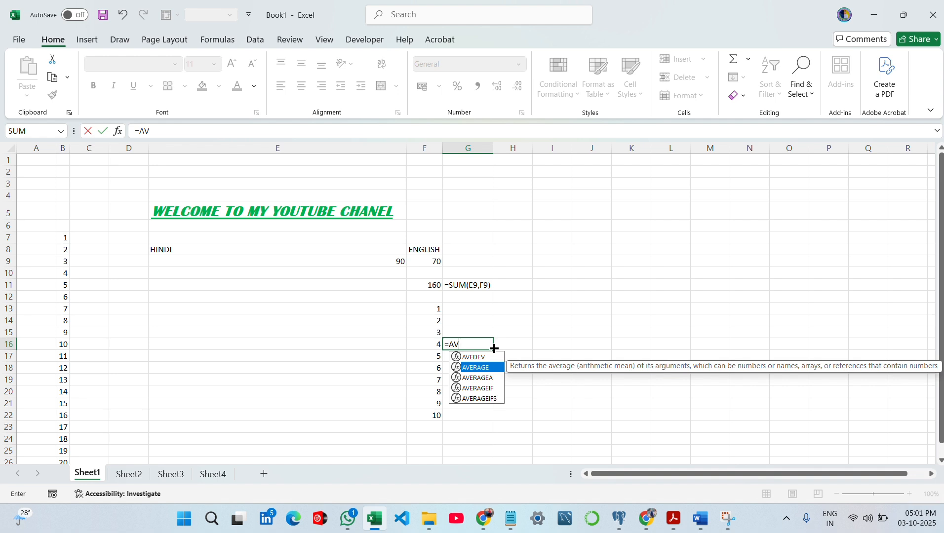
pyautogui.press('Tab')
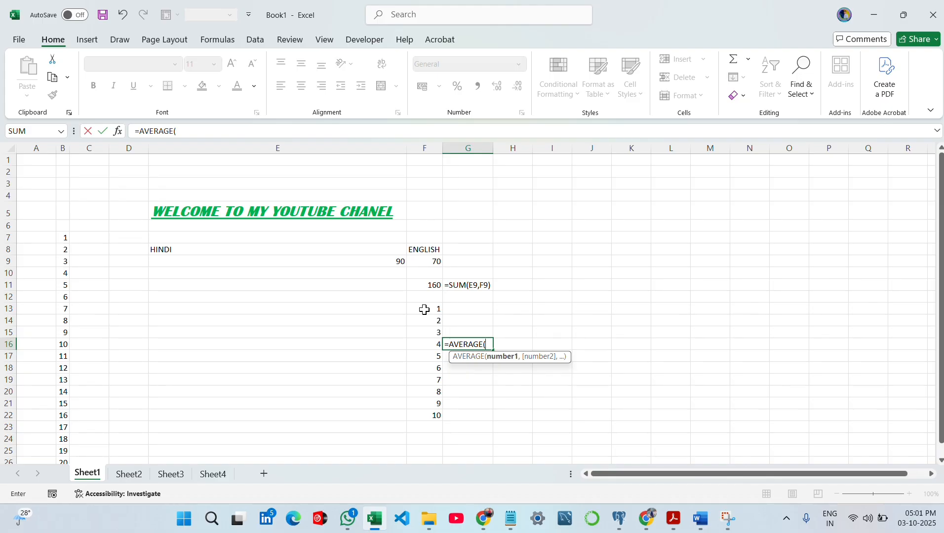
pyautogui.moveTo(425, 310); pyautogui.dragTo(429, 420)
pyautogui.press('Return')
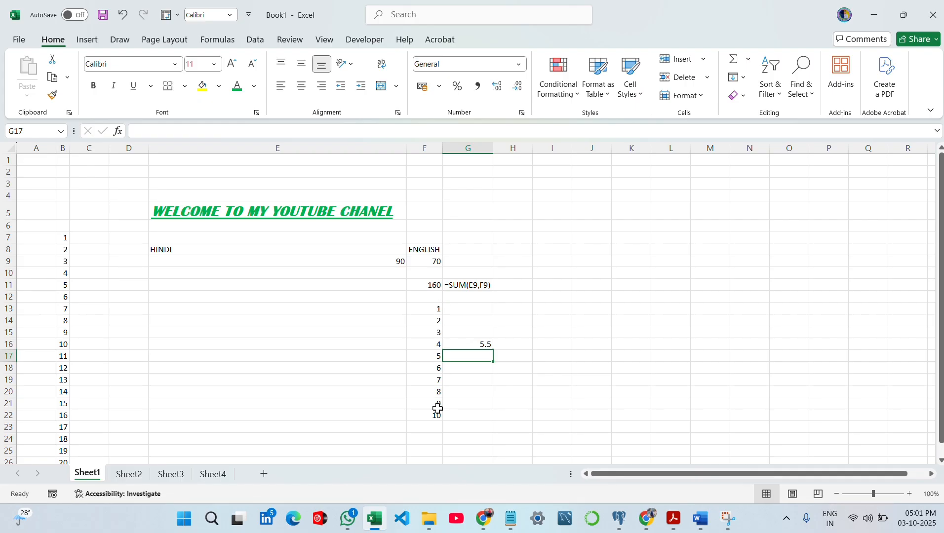
# - Display the formula used in cell G16 as text in cell H16 with =FORMULATEXT(G16)
pyautogui.scroll(-5, 429, 387)
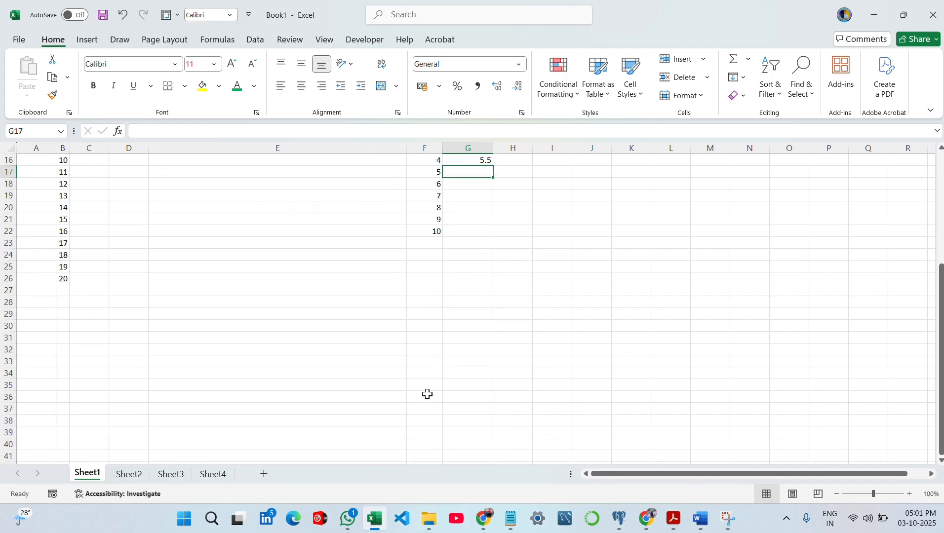
pyautogui.scroll(2, 429, 395)
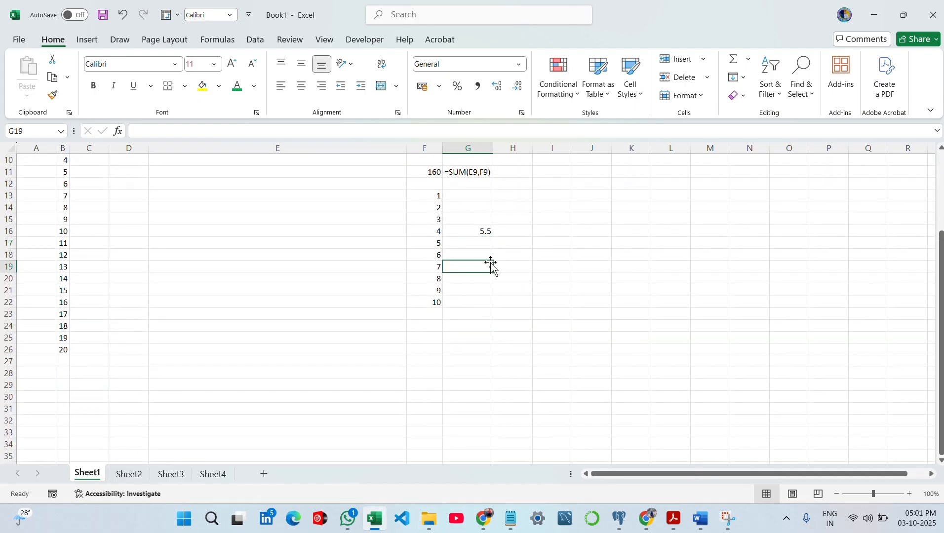
pyautogui.click(472, 232)
pyautogui.click(509, 233)
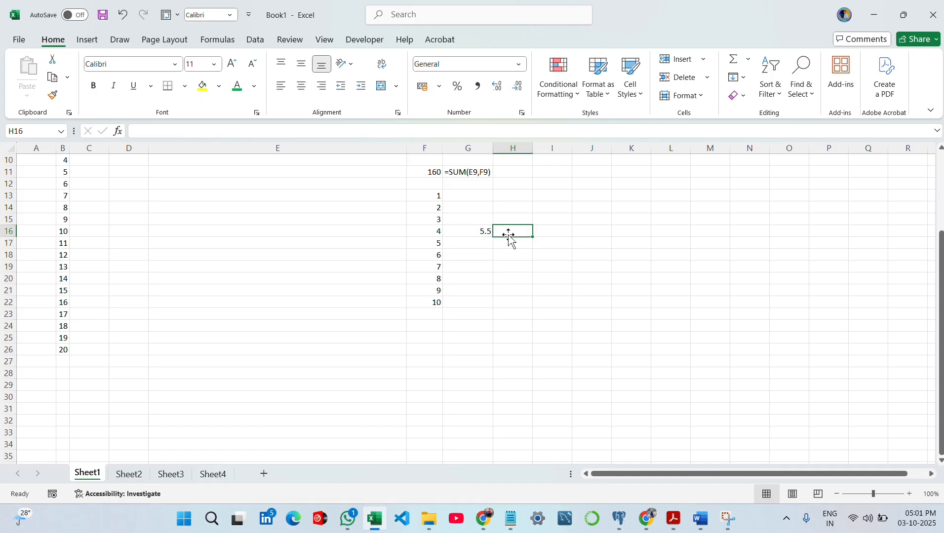
pyautogui.write('=')
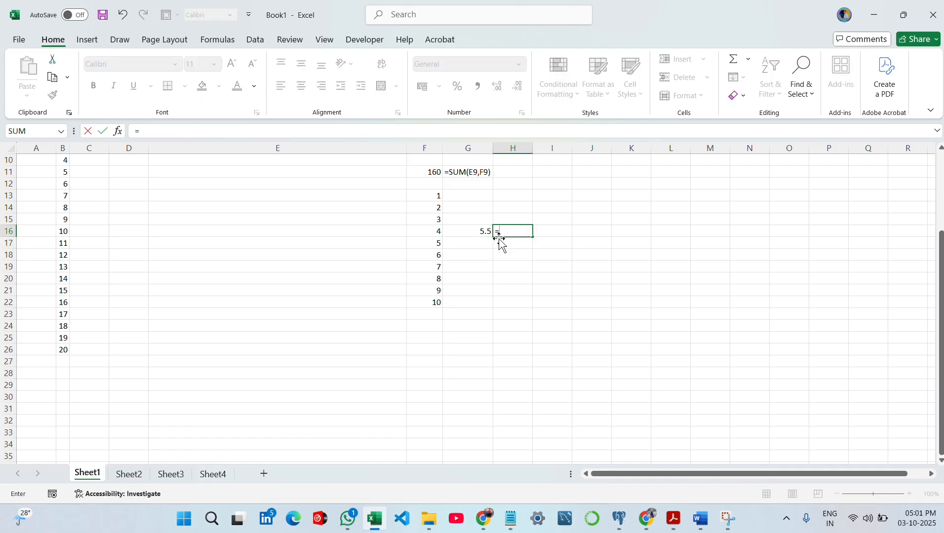
pyautogui.write('FORM')
pyautogui.doubleClick(502, 243)
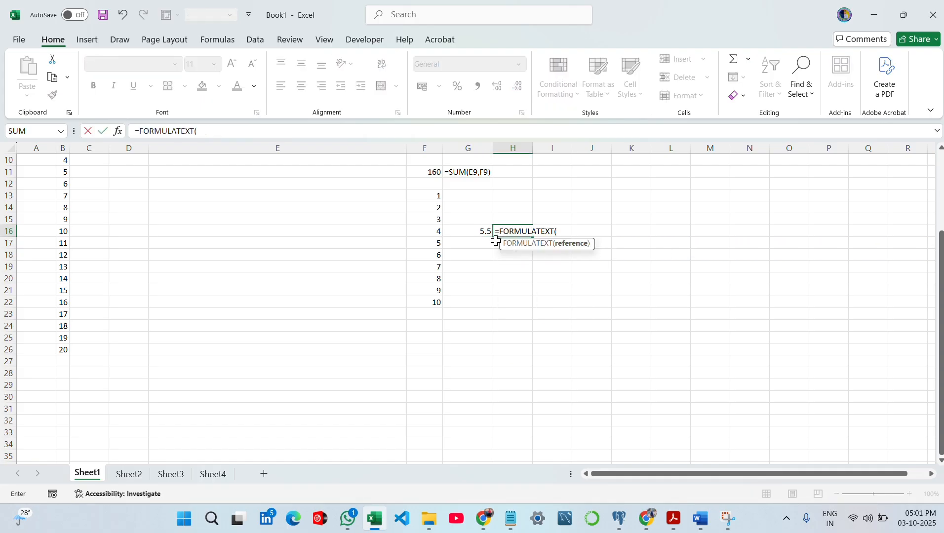
pyautogui.click(475, 232)
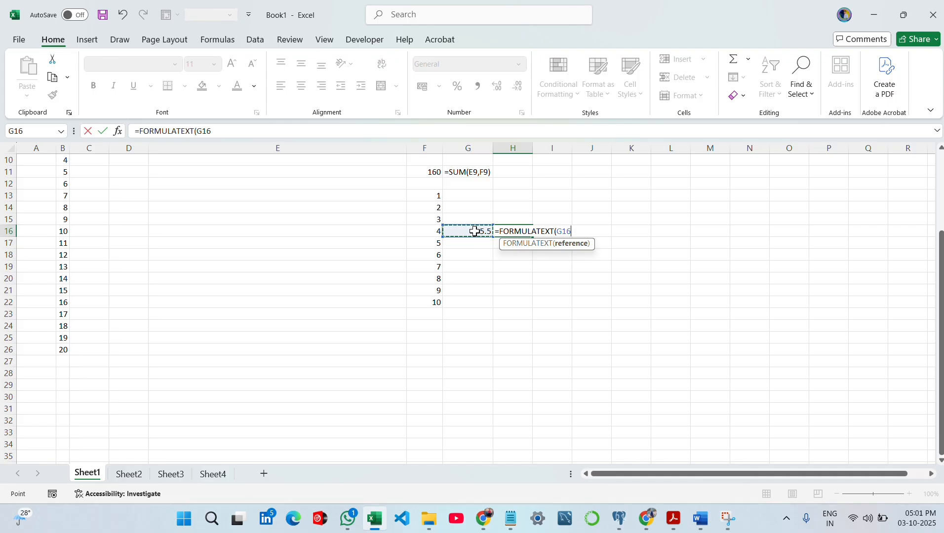
pyautogui.press('Return')
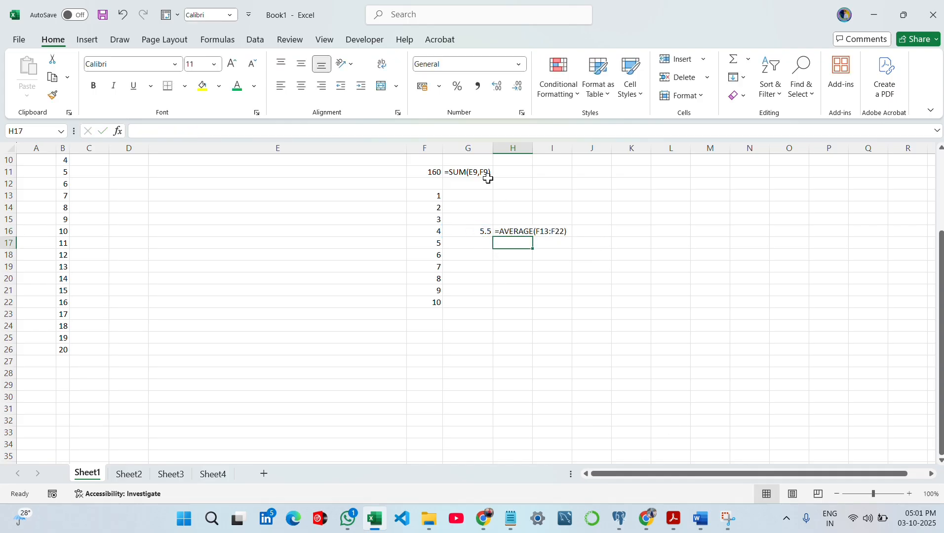
# - AutoFit the width of column H to the formula text in cell H16
pyautogui.click(532, 148)
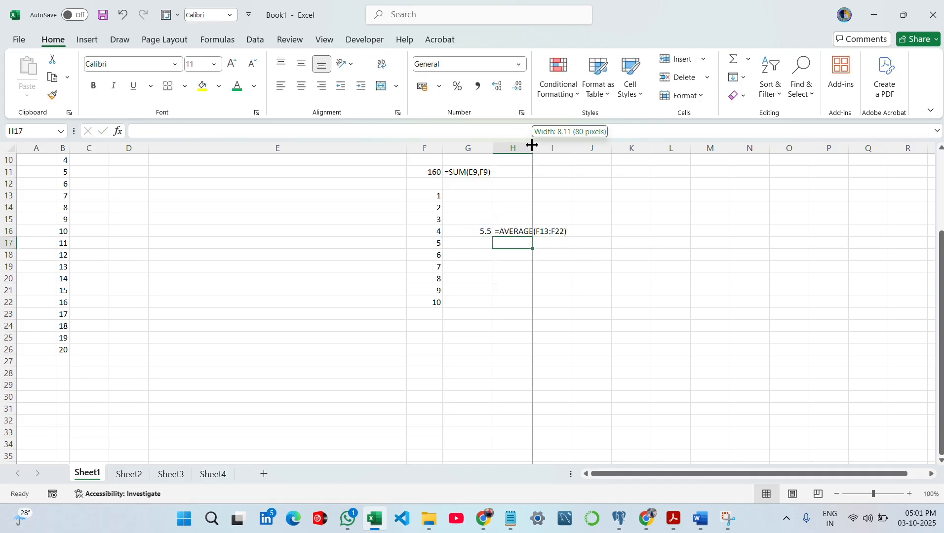
pyautogui.doubleClick(532, 148)
pyautogui.click(579, 244)
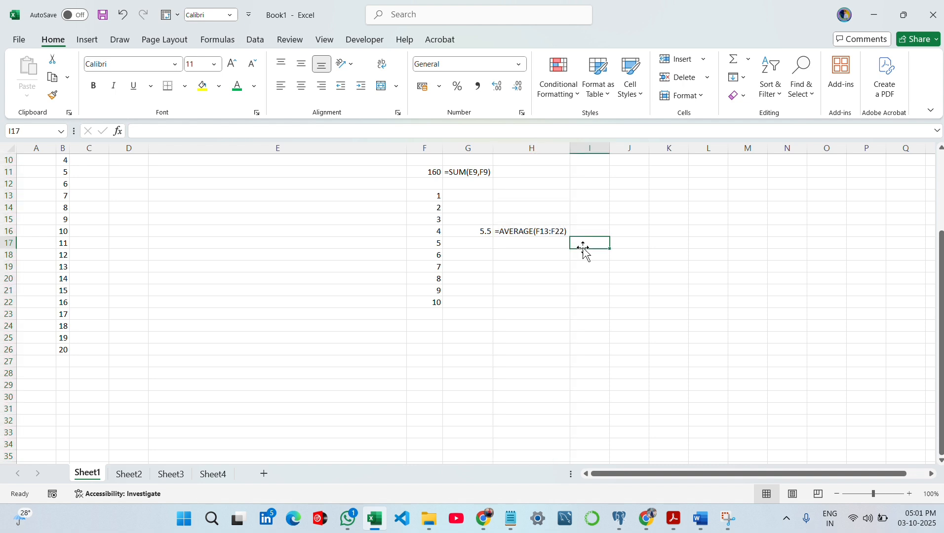
pyautogui.click(478, 244)
pyautogui.click(477, 266)
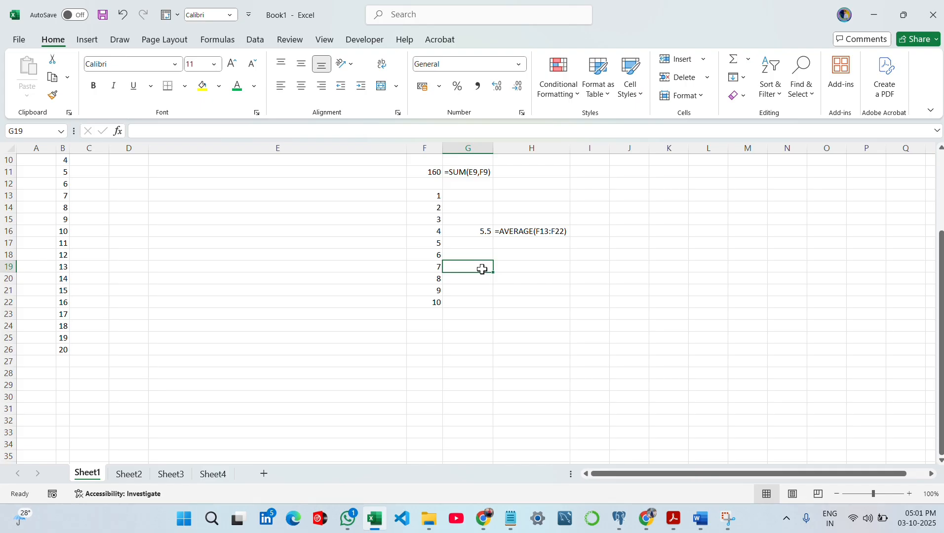
pyautogui.moveTo(427, 197); pyautogui.dragTo(438, 300)
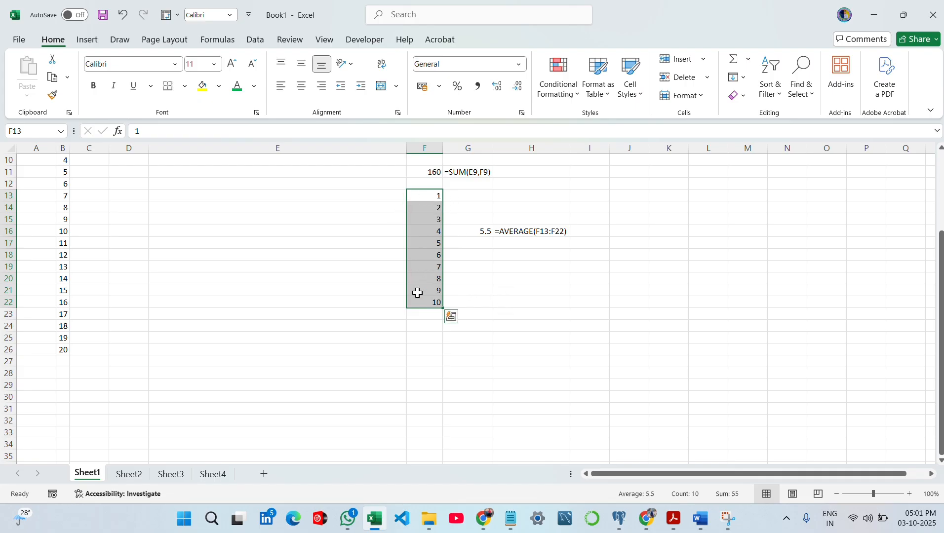
pyautogui.click(416, 199)
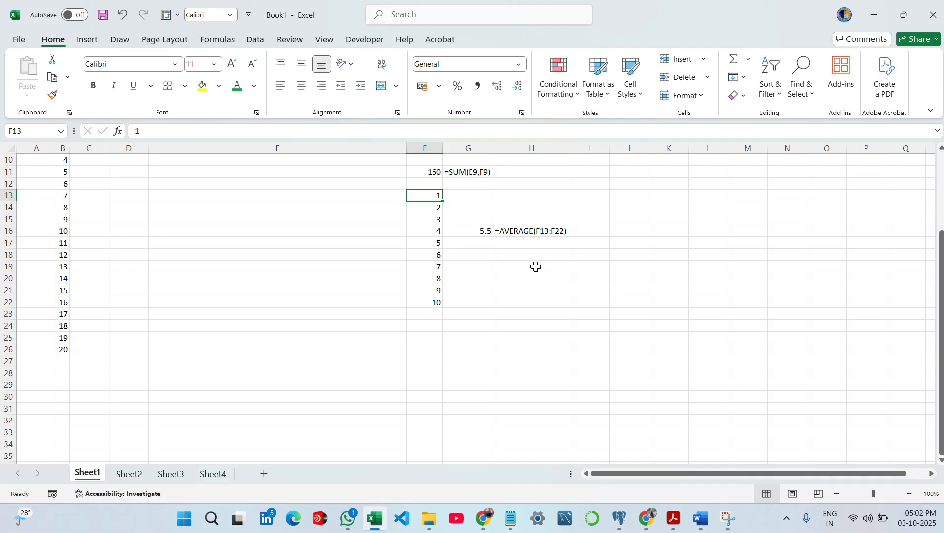
# - Find the smallest number of the list in column F in cell G18 with =MIN(F13:F23)
pyautogui.click(479, 257)
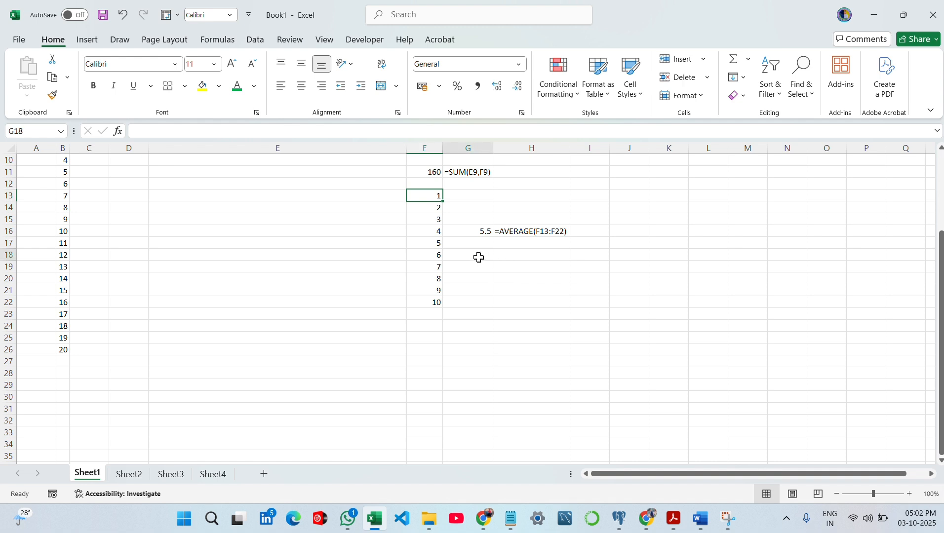
pyautogui.write('=')
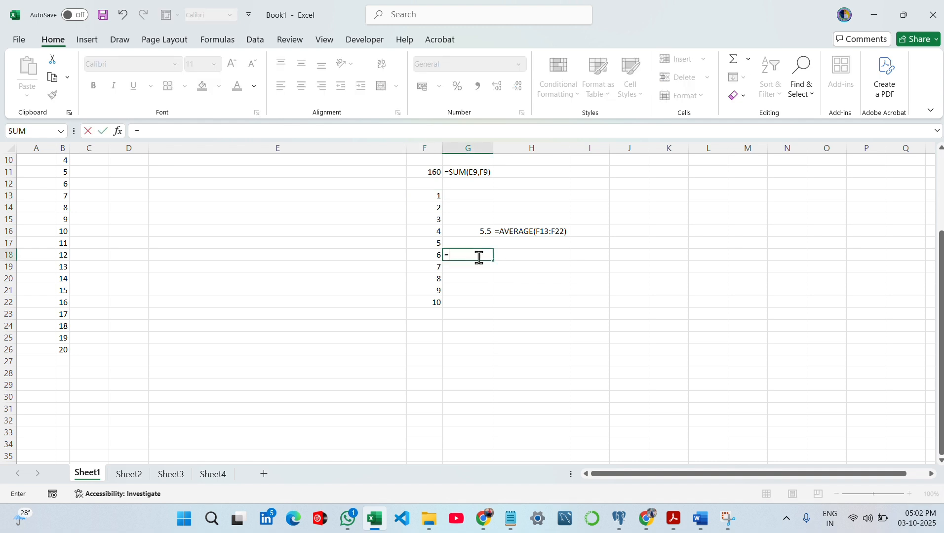
pyautogui.write('MI')
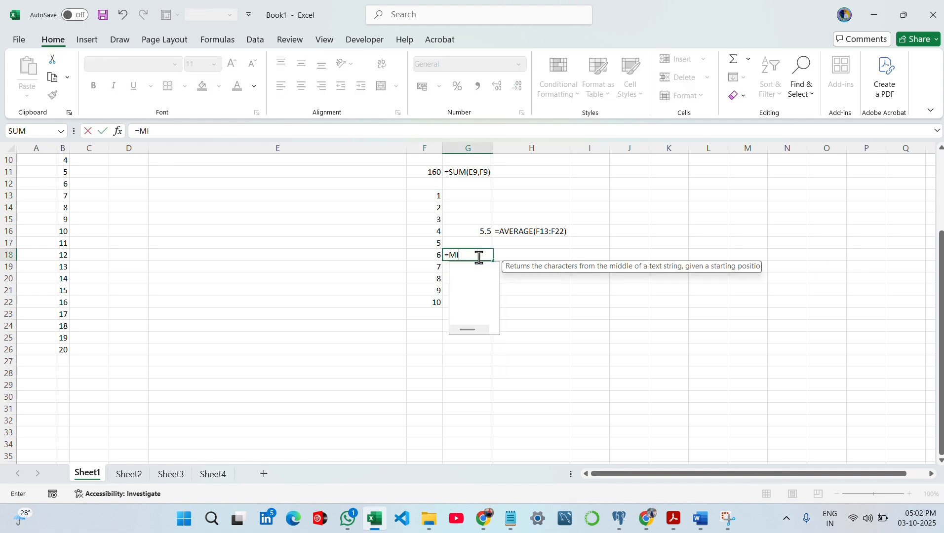
pyautogui.write('N(')
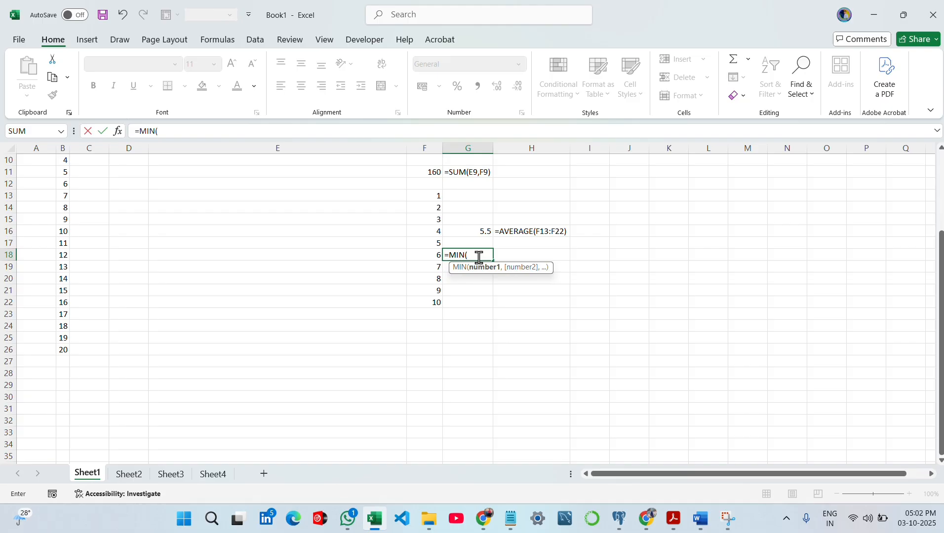
pyautogui.moveTo(433, 196); pyautogui.dragTo(422, 310)
pyautogui.press('Return')
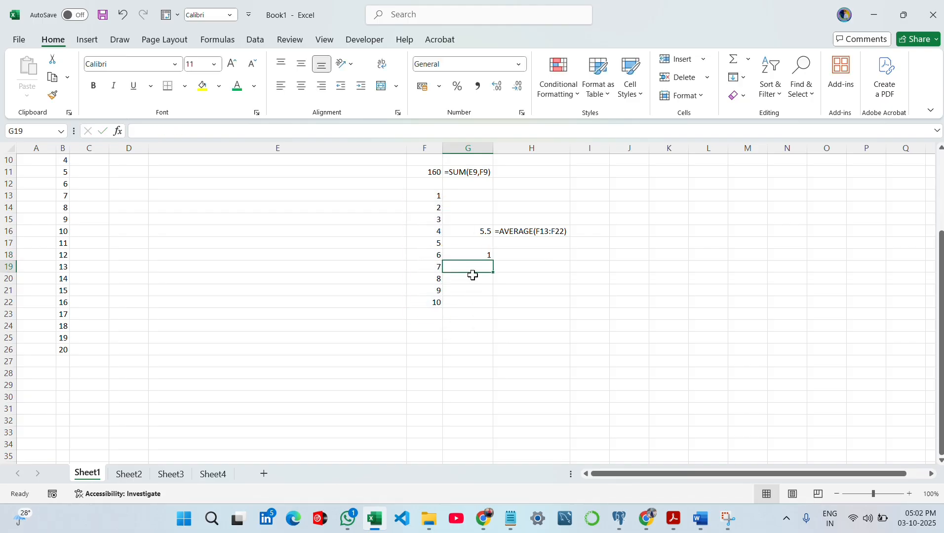
# - Display the formula used in cell G18 as text in cell H18 with =FORMULATEXT(G18)
pyautogui.click(517, 255)
pyautogui.write('=')
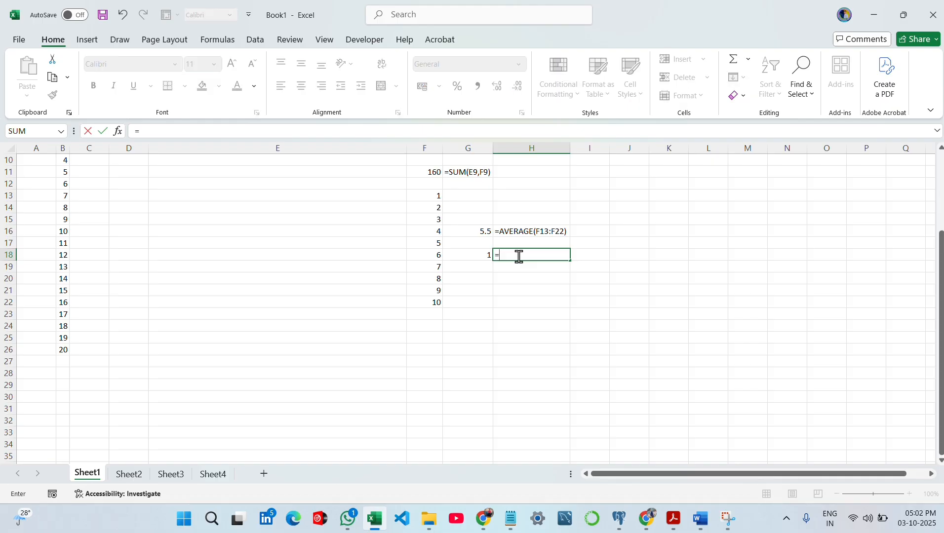
pyautogui.write('FORM')
pyautogui.press('Tab')
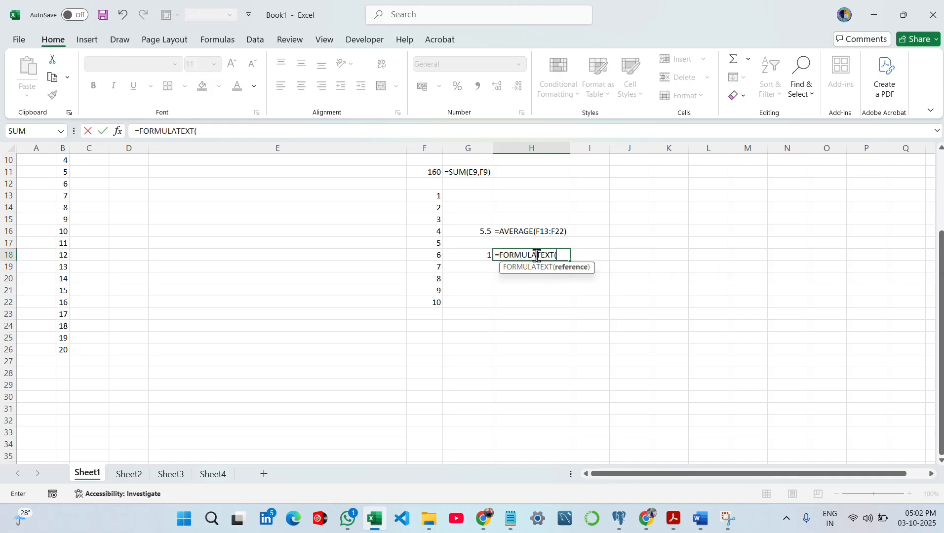
pyautogui.click(478, 255)
pyautogui.press('Return')
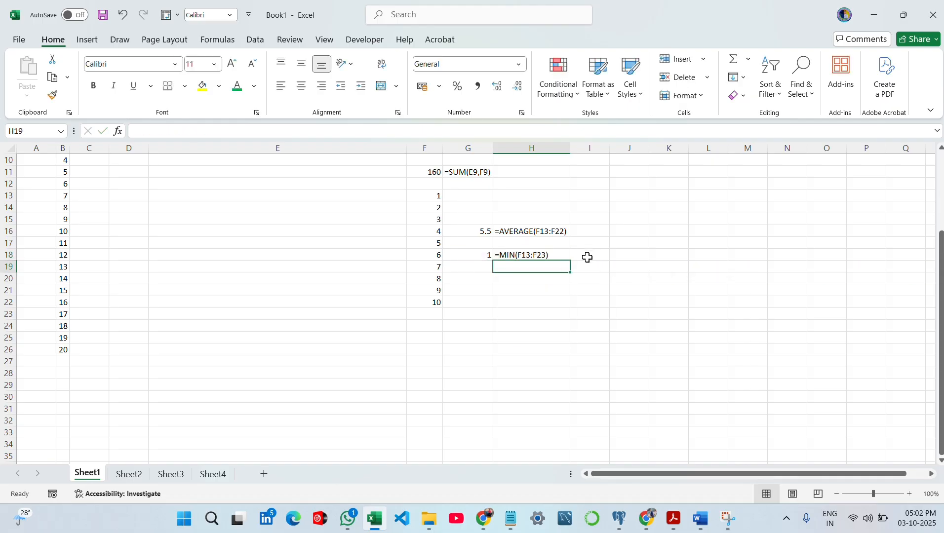
# - Find the largest number of the list in column F in cell G20 with =MAX(F13:F22)
pyautogui.click(480, 280)
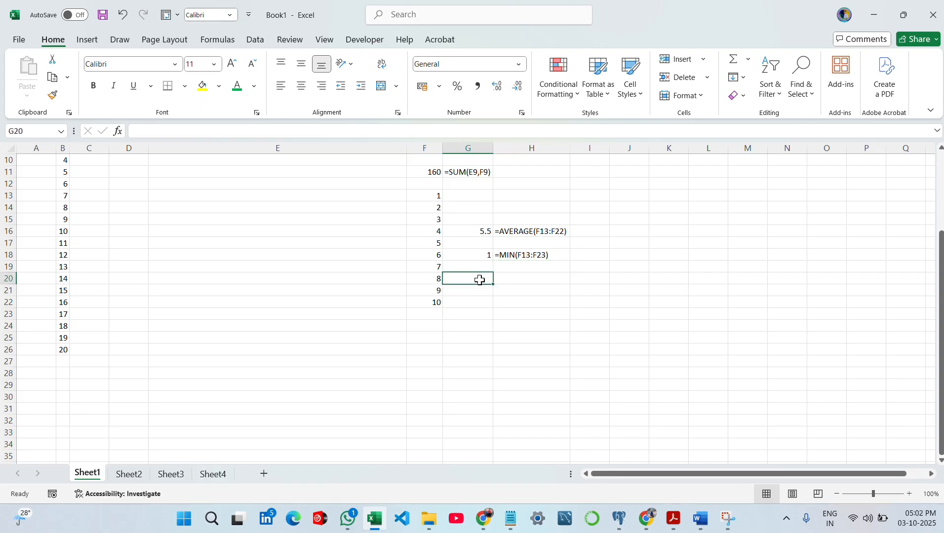
pyautogui.write('=')
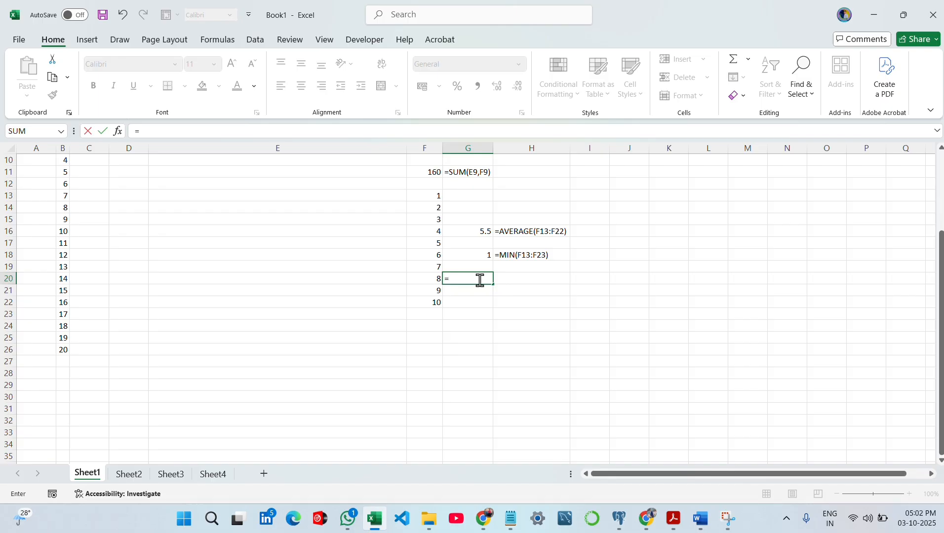
pyautogui.write('MAX')
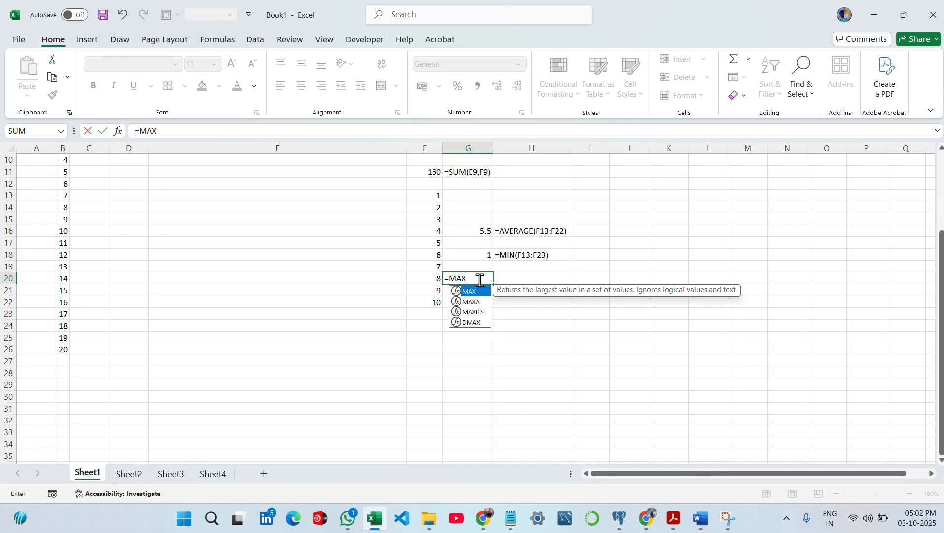
pyautogui.write('(')
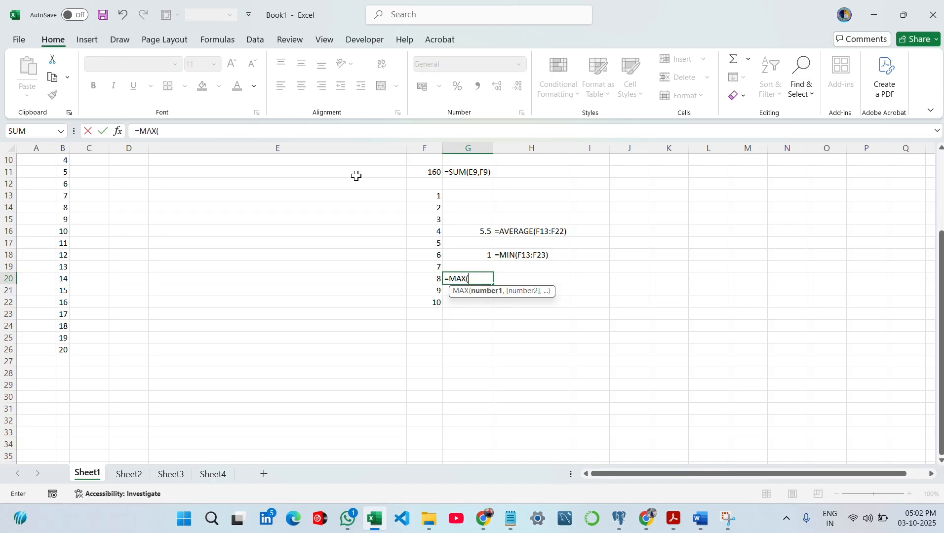
pyautogui.moveTo(429, 197); pyautogui.dragTo(436, 305)
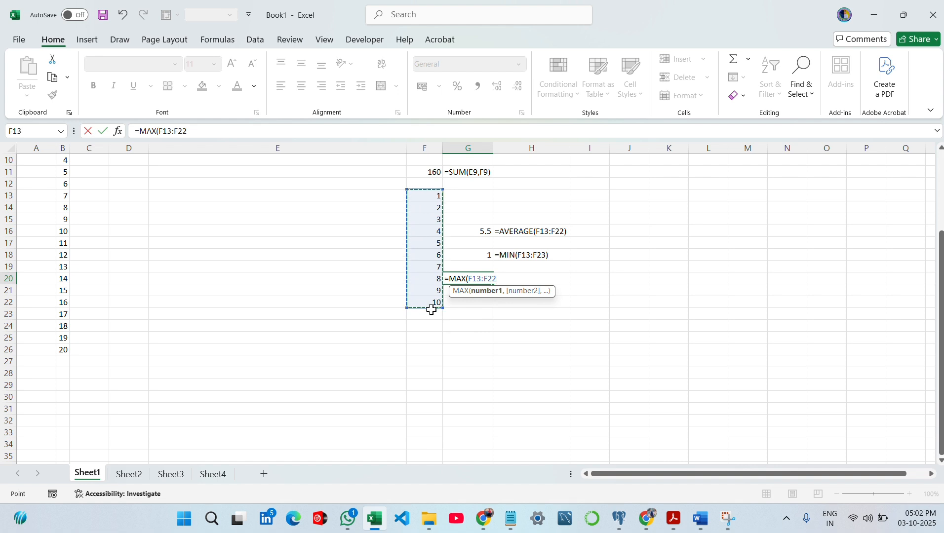
pyautogui.press('Return')
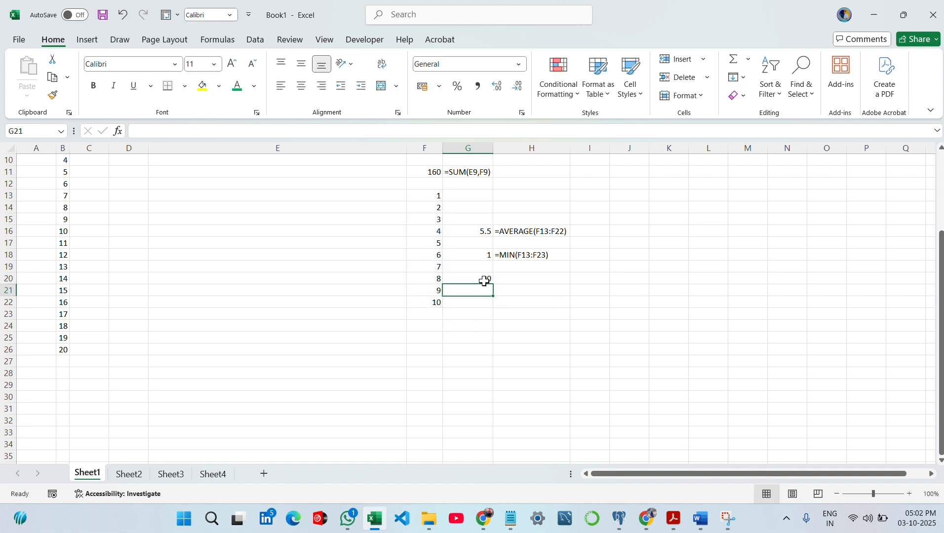
# - Display the formula used in cell G20 as text in cell H20 with =FORMULATEXT(G20)
pyautogui.click(482, 280)
pyautogui.click(527, 280)
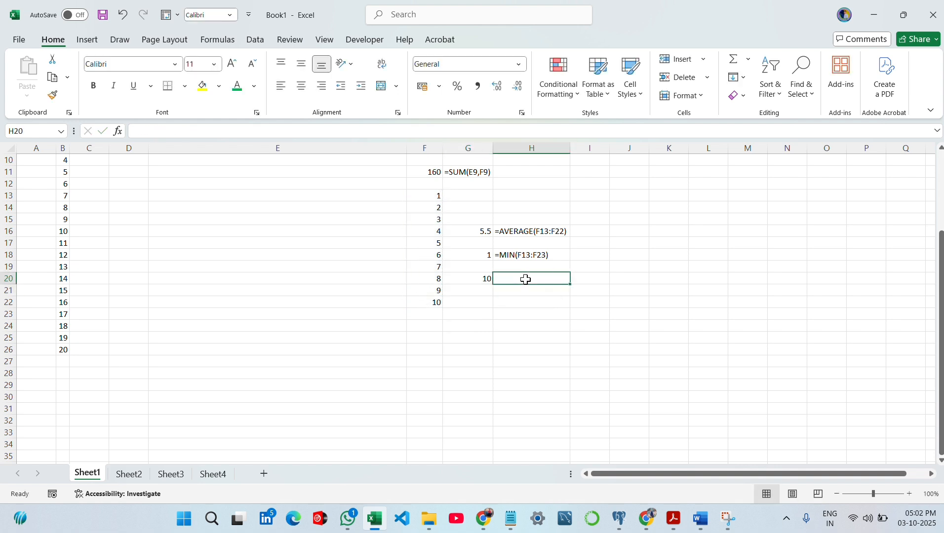
pyautogui.write('=FORM')
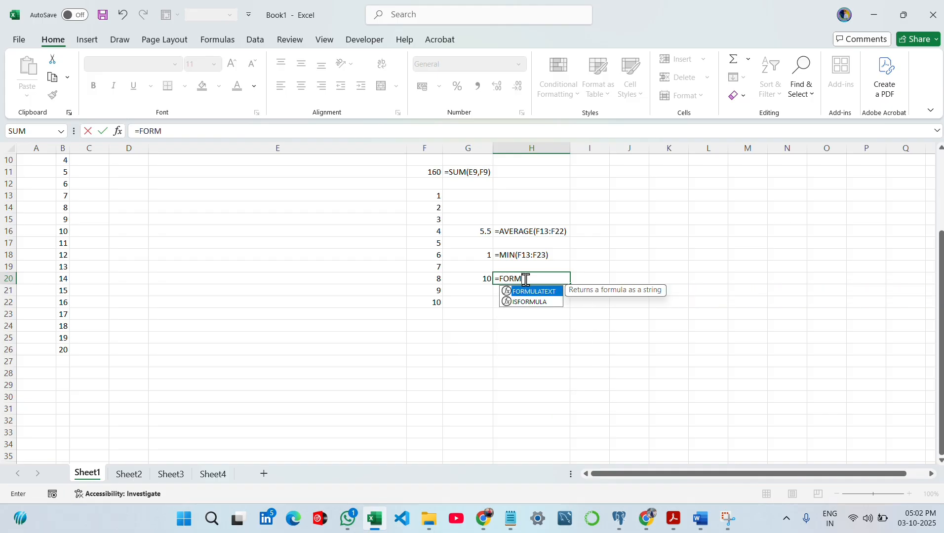
pyautogui.press('Tab')
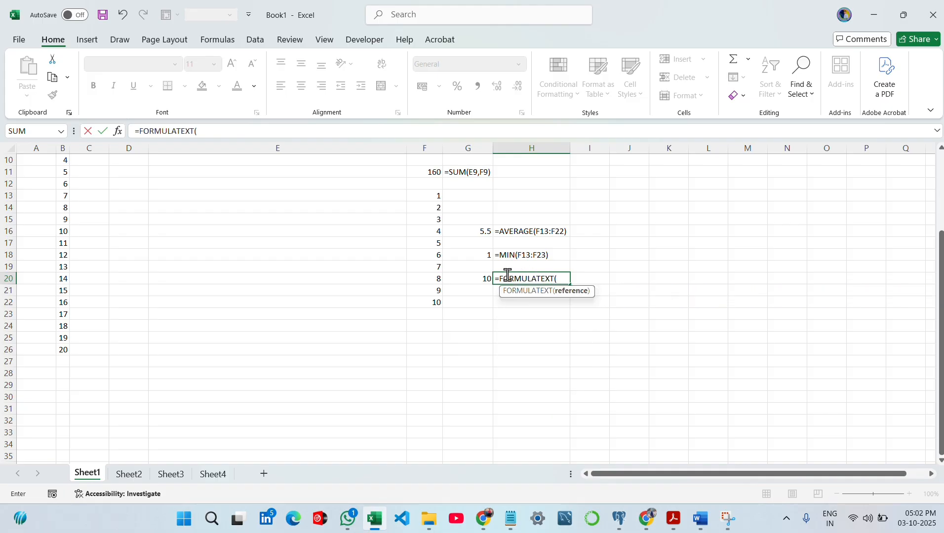
pyautogui.click(475, 280)
pyautogui.press('Return')
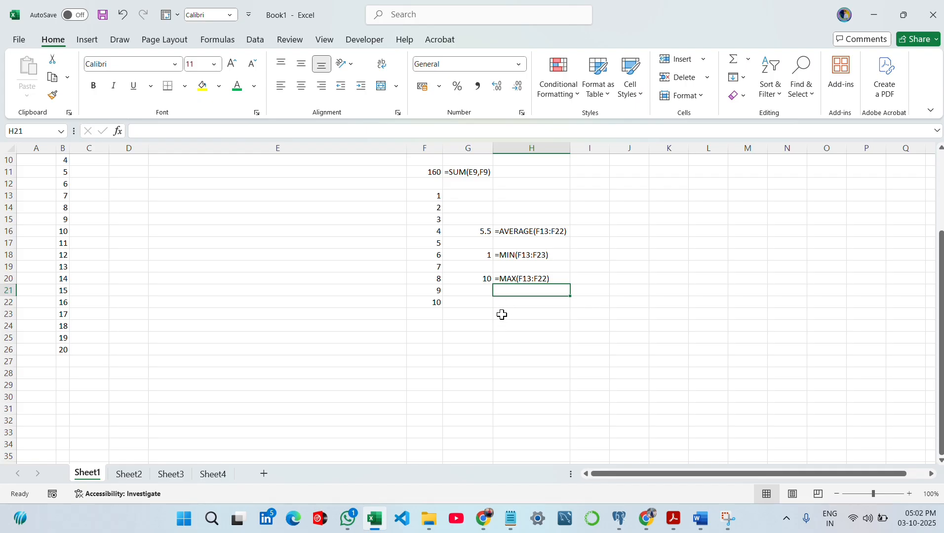
pyautogui.click(482, 302)
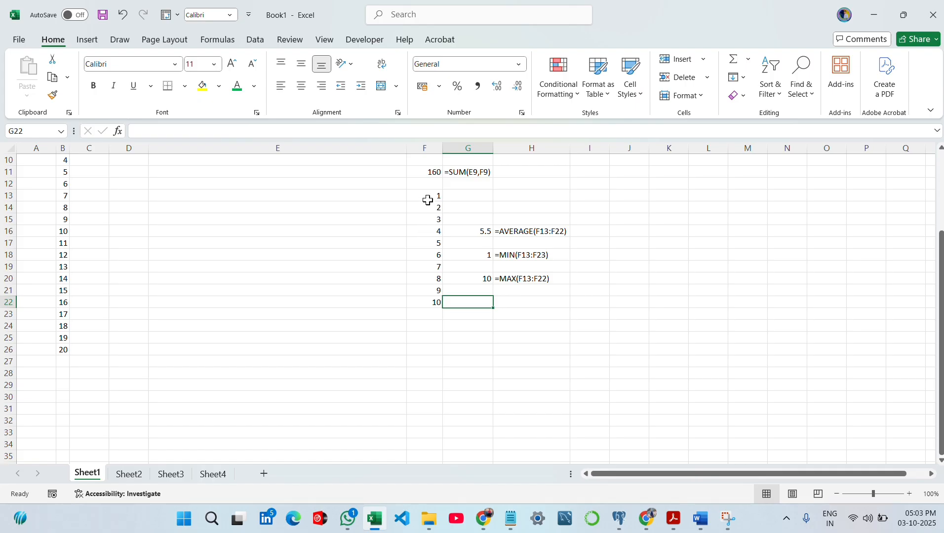
pyautogui.moveTo(424, 195); pyautogui.dragTo(429, 304)
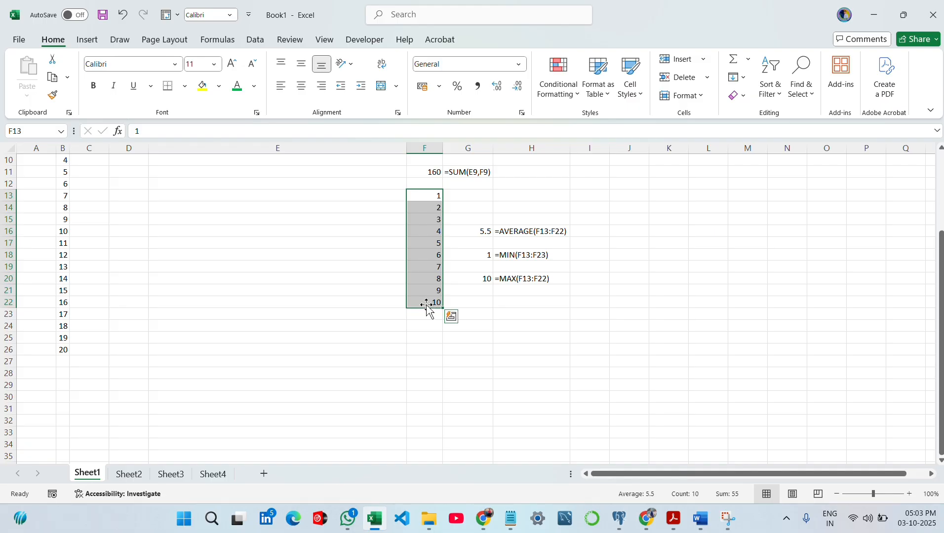
pyautogui.click(428, 300)
pyautogui.moveTo(414, 185); pyautogui.dragTo(425, 206)
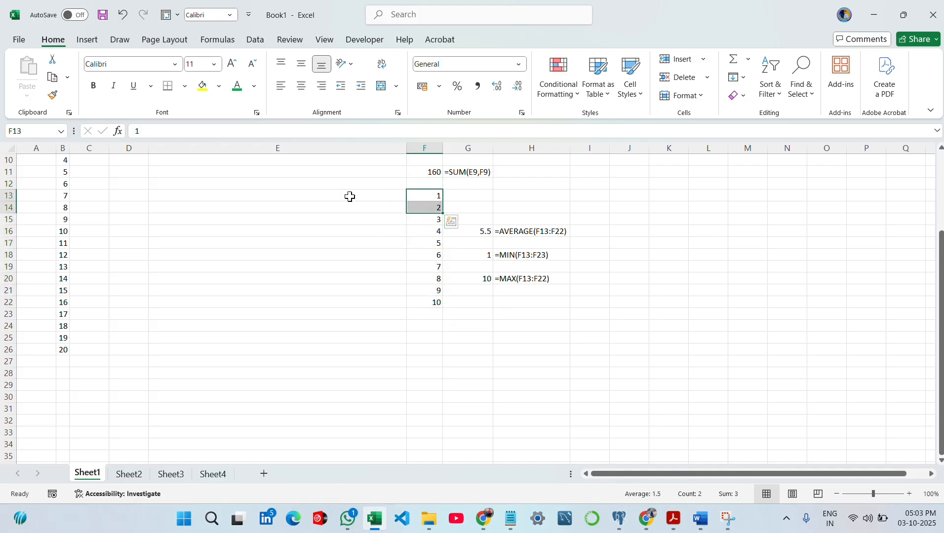
pyautogui.moveTo(74, 233); pyautogui.dragTo(65, 351)
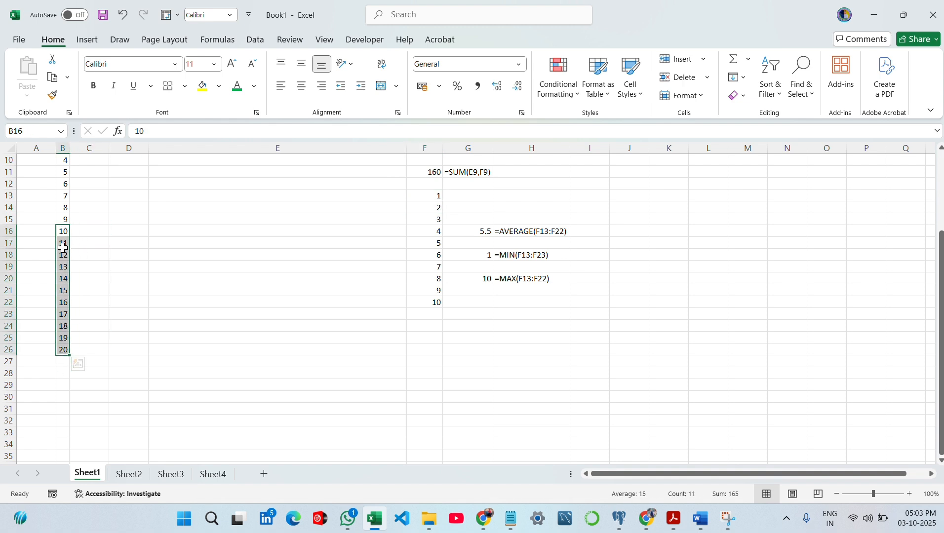
pyautogui.click(85, 314)
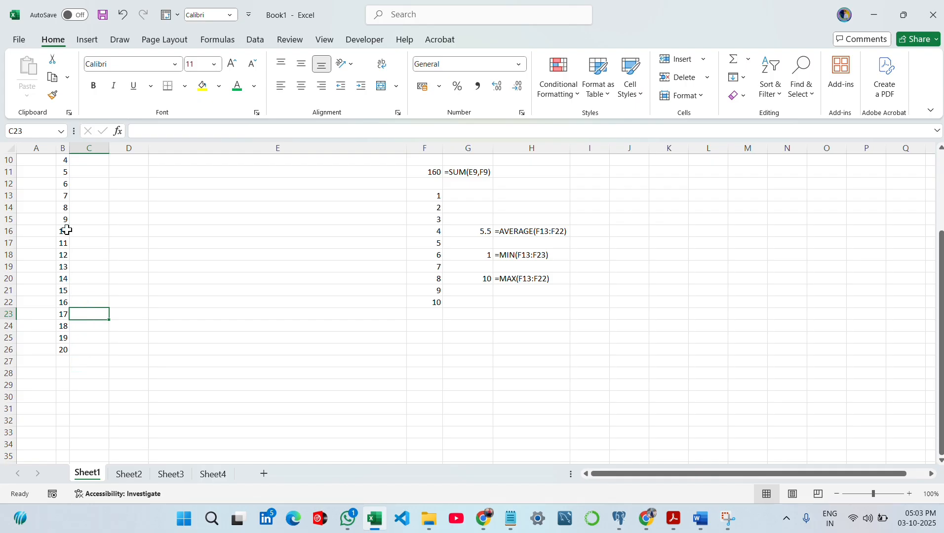
# - Count the numbers of the list in column F in cell G22 with =COUNT(F13:F23)
pyautogui.click(473, 306)
pyautogui.write('=')
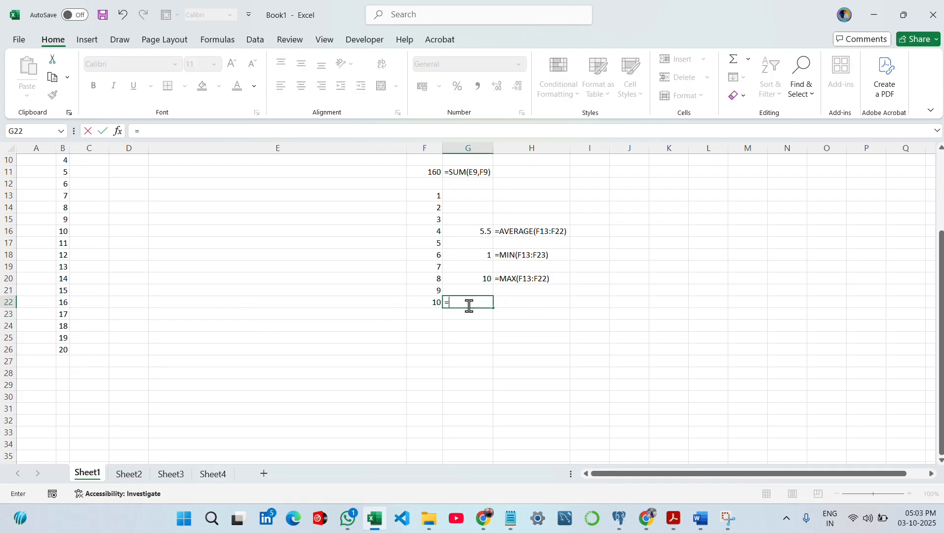
pyautogui.write('V')
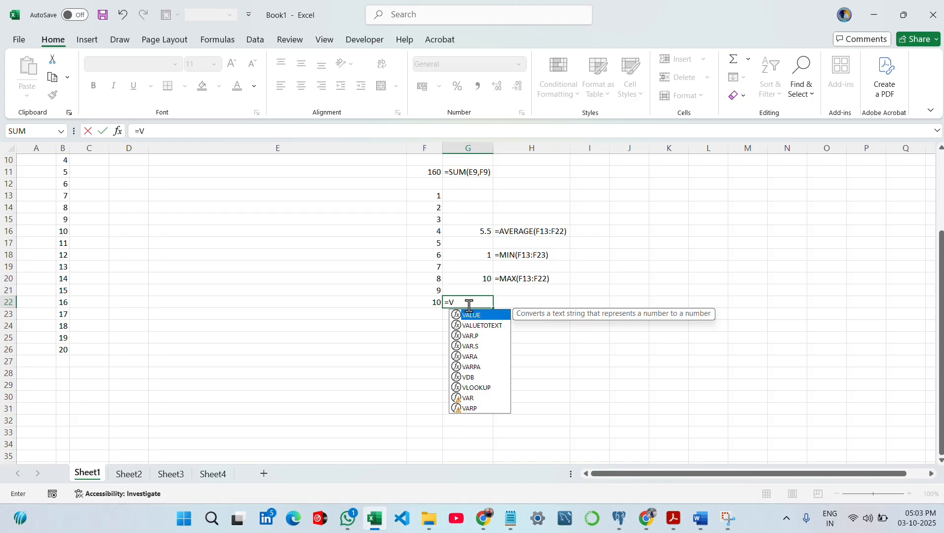
pyautogui.press('BackSpace')
pyautogui.write('COU')
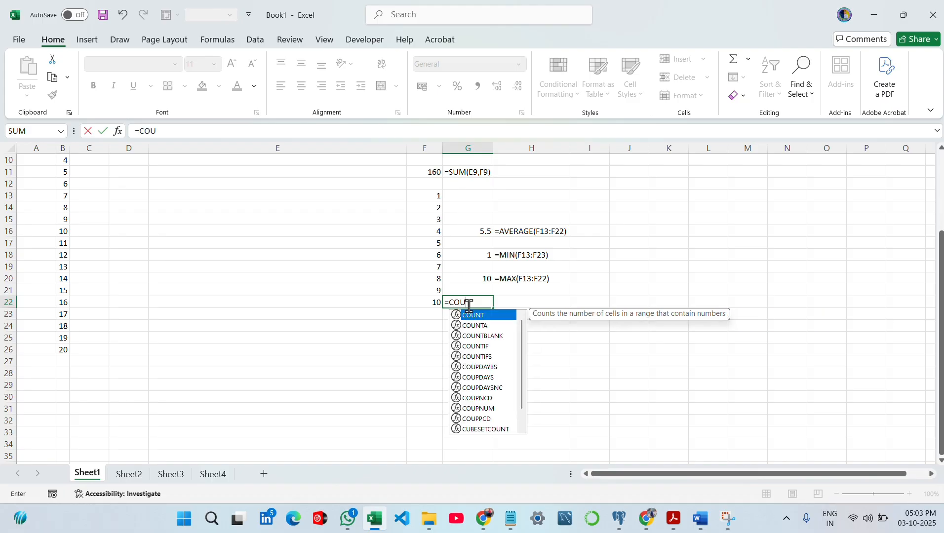
pyautogui.press('Tab')
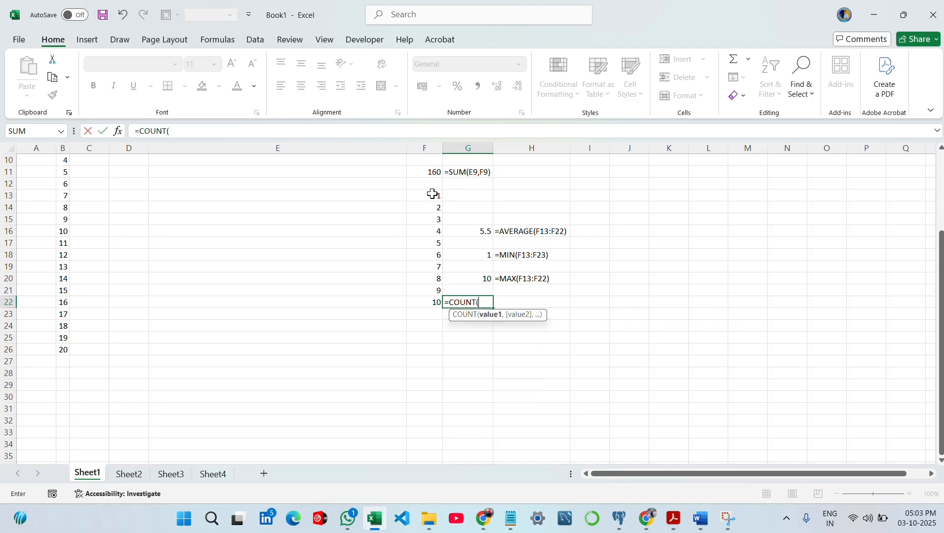
pyautogui.moveTo(435, 195); pyautogui.dragTo(435, 309)
pyautogui.press('Return')
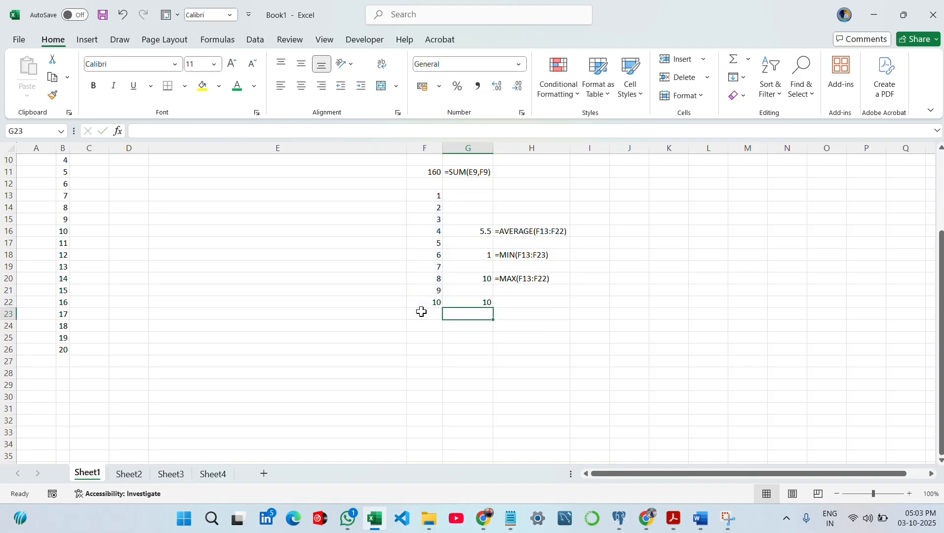
# - Display the formula used in cell G22 as text in cell H22 with =FORMULATEXT(G22)
pyautogui.click(518, 307)
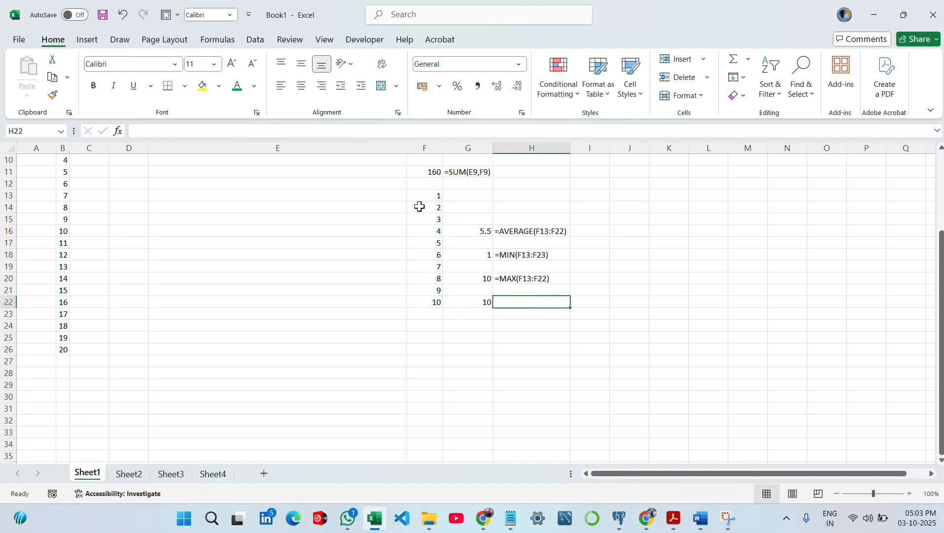
pyautogui.write('=FORM')
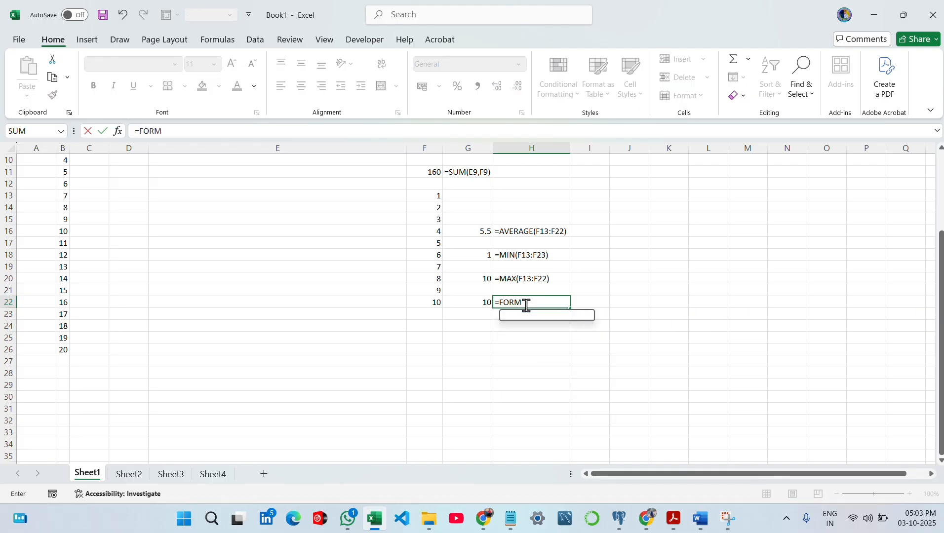
pyautogui.press('Tab')
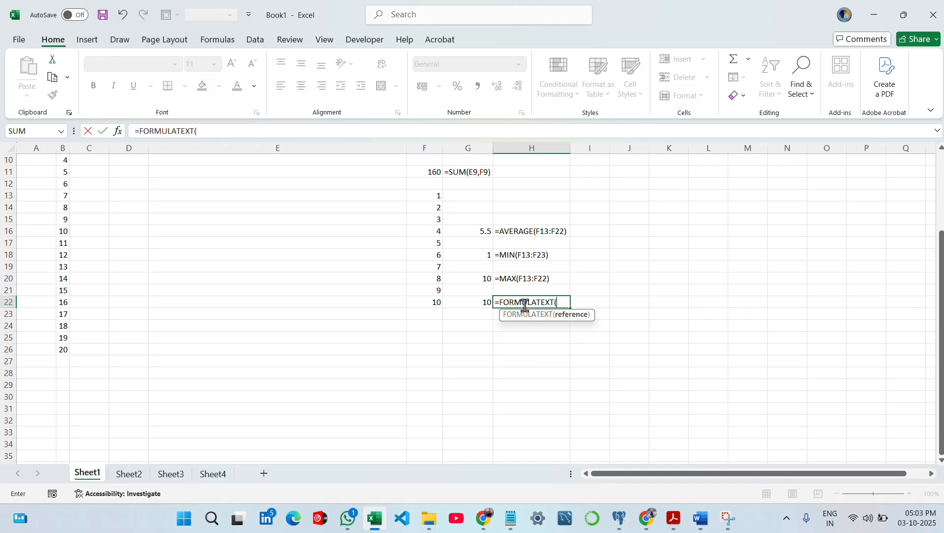
pyautogui.click(473, 300)
pyautogui.press('Return')
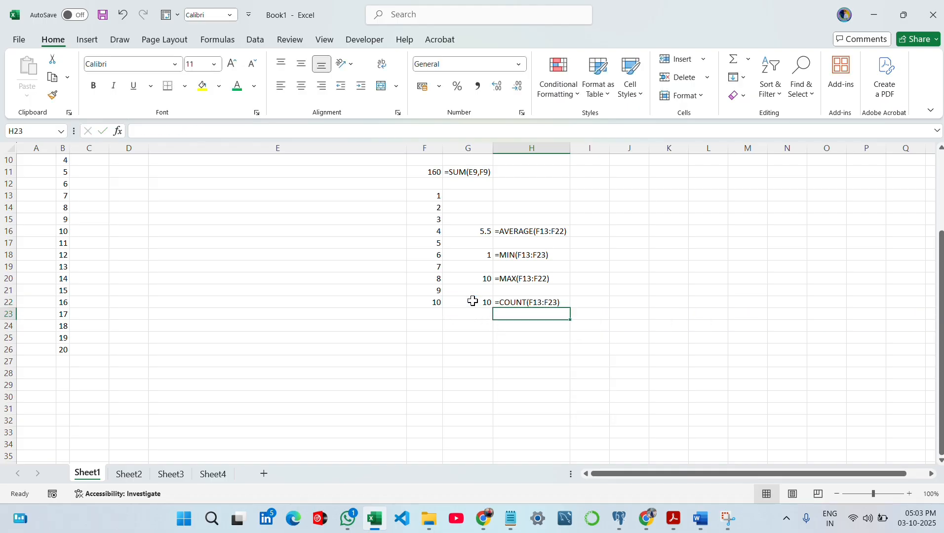
# - Fill the cells H15:H25 around the formula texts with yellow
pyautogui.click(509, 225)
pyautogui.moveTo(509, 225); pyautogui.dragTo(548, 340)
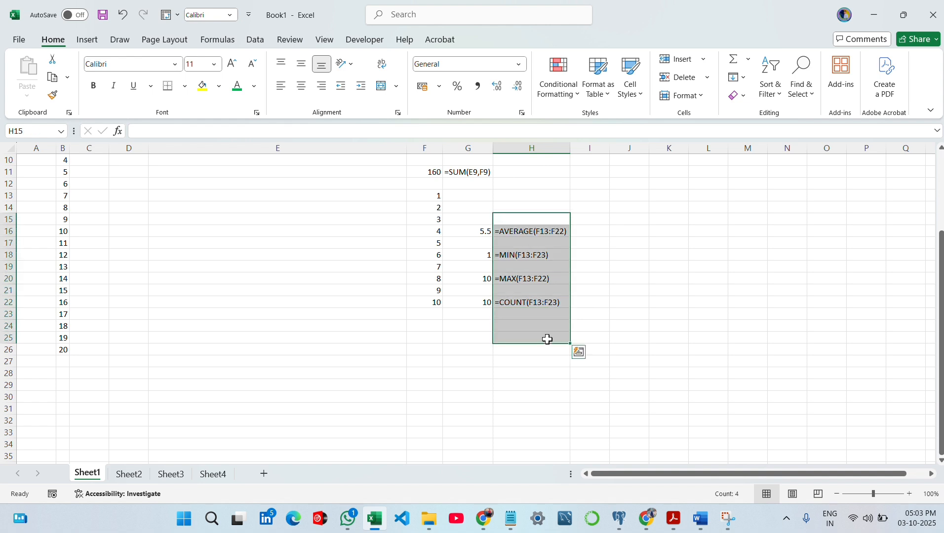
pyautogui.click(203, 86)
pyautogui.click(669, 314)
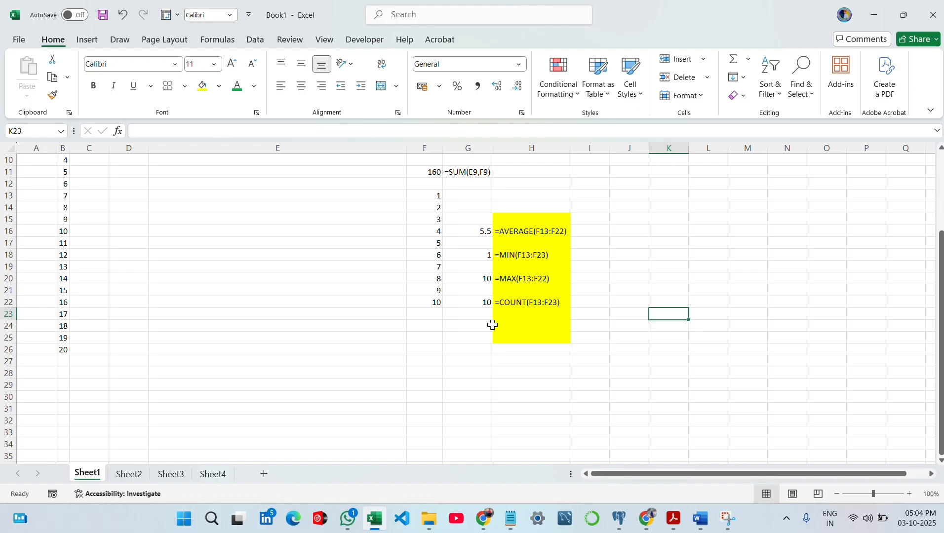
# - Save the workbook as BASIC FUNCTION in the Downloads folder
pyautogui.click(99, 14)
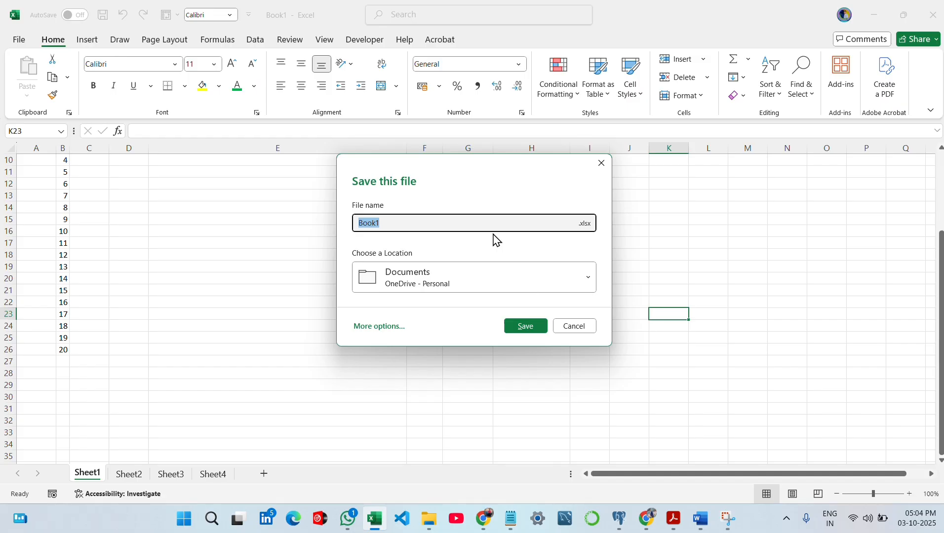
pyautogui.write('BASIC FUNCTION')
pyautogui.click(592, 282)
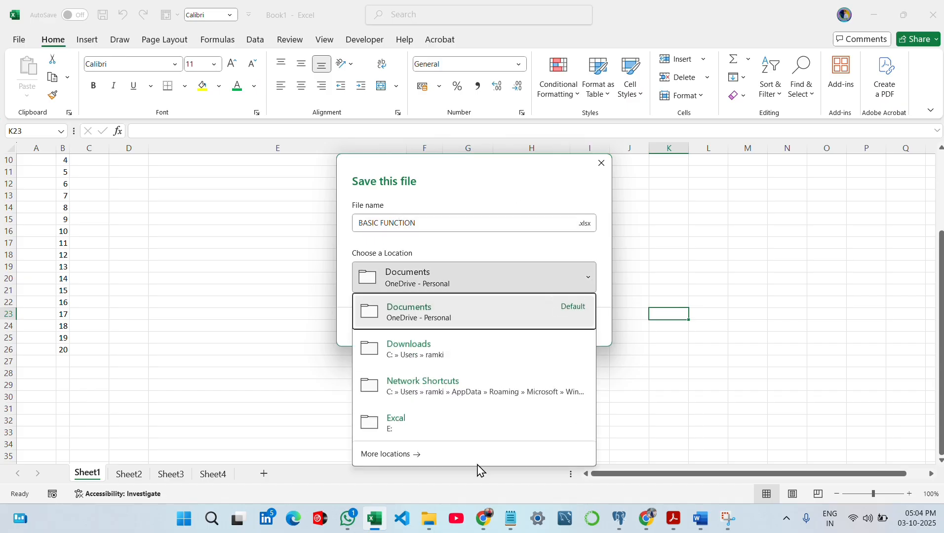
pyautogui.click(483, 355)
pyautogui.click(543, 330)
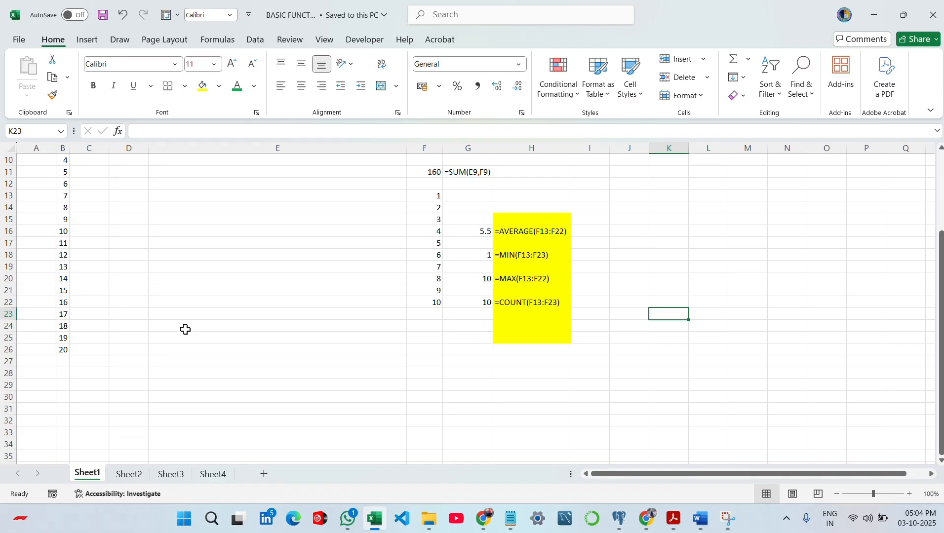
pyautogui.click(518, 302)
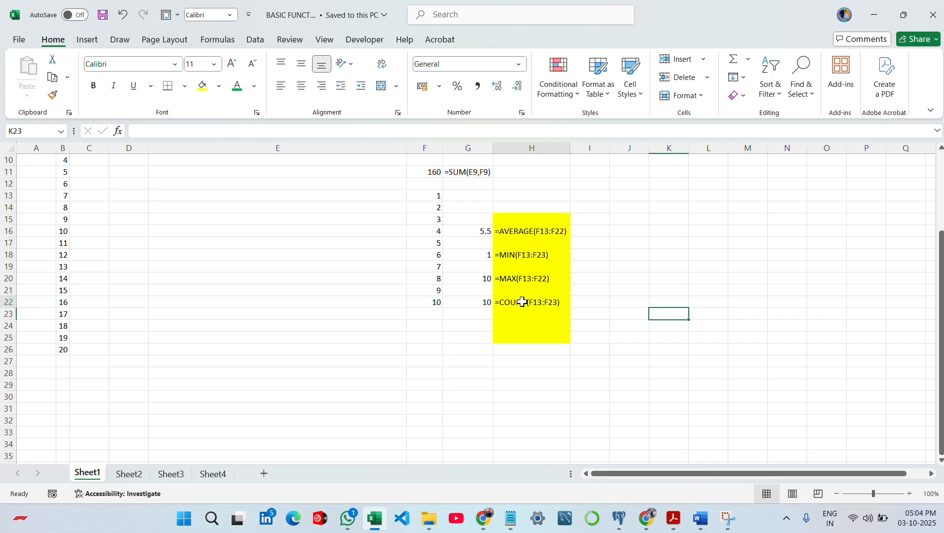
pyautogui.moveTo(511, 232); pyautogui.dragTo(506, 331)
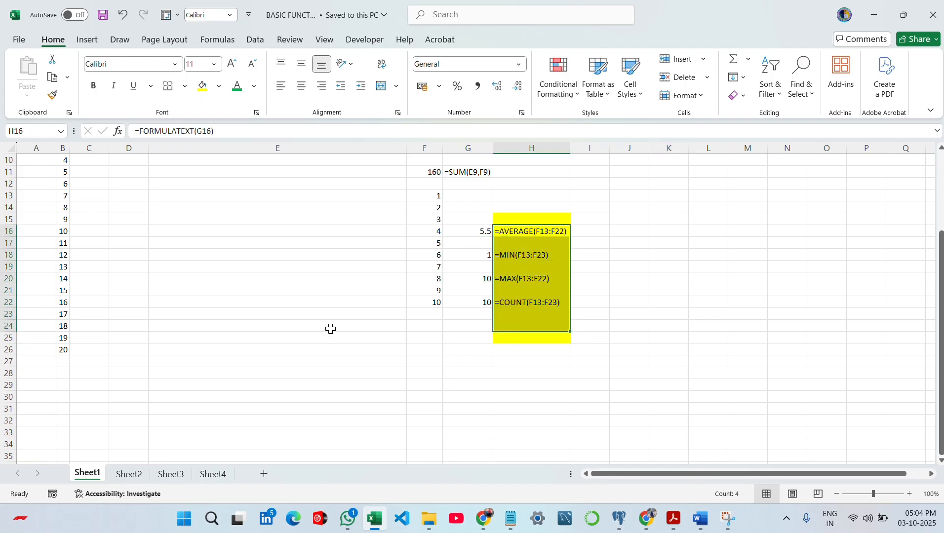
pyautogui.scroll(-2, 334, 332)
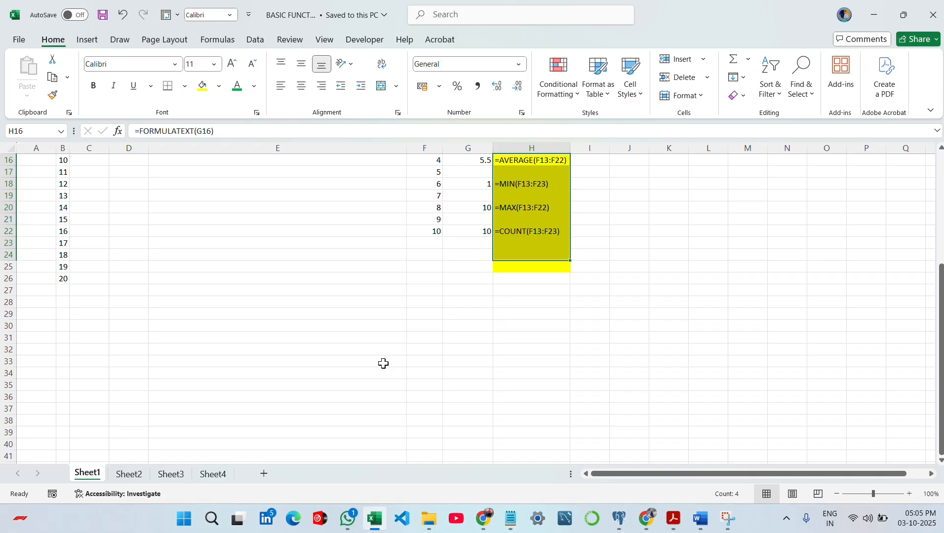
pyautogui.scroll(5, 384, 363)
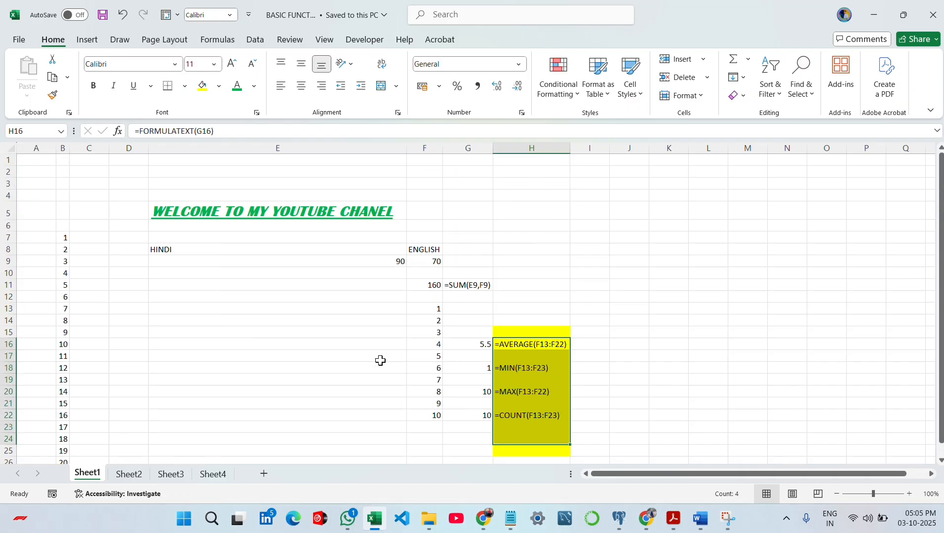
pyautogui.click(380, 356)
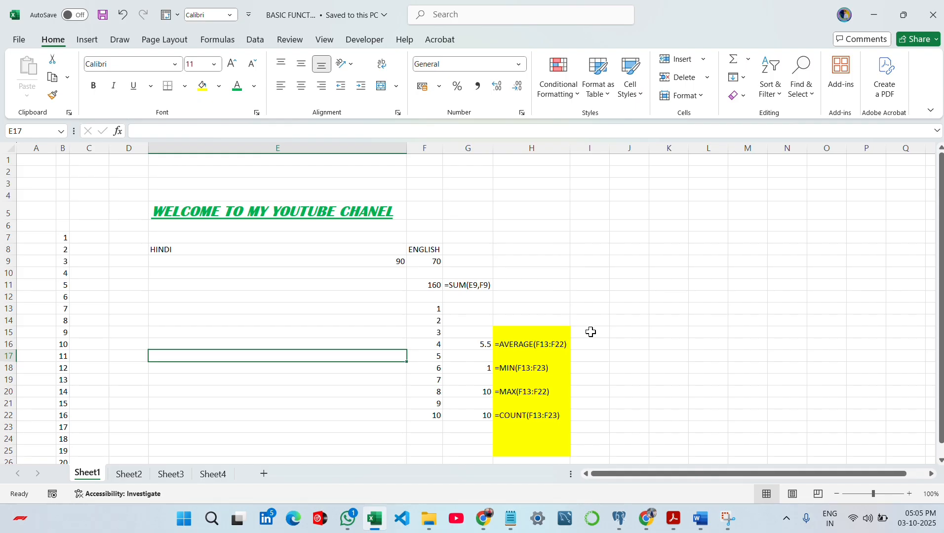
pyautogui.click(603, 321)
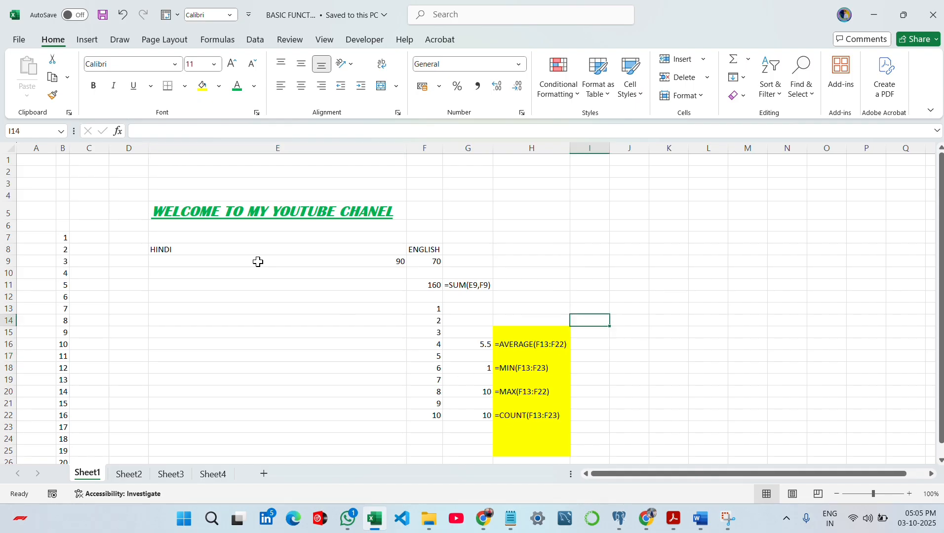
pyautogui.scroll(-2, 351, 289)
pyautogui.scroll(2, 360, 286)
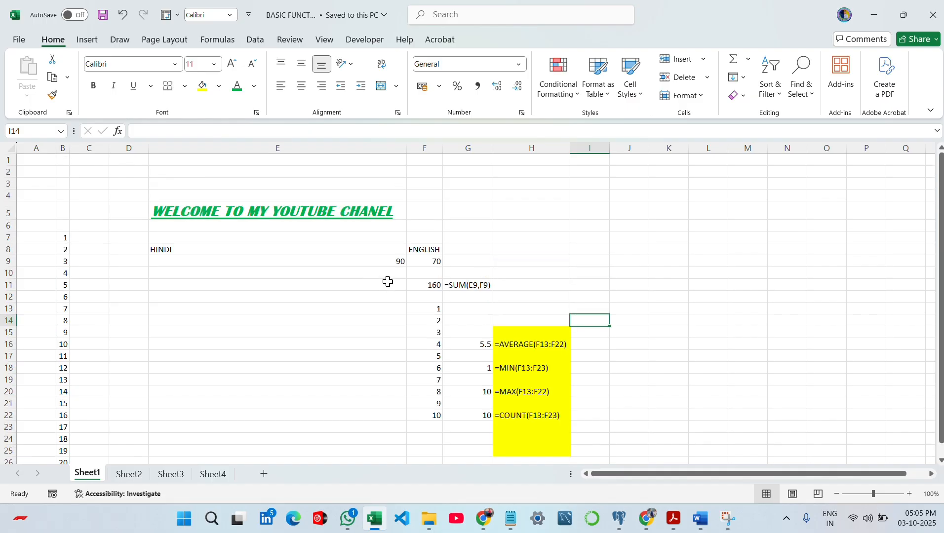